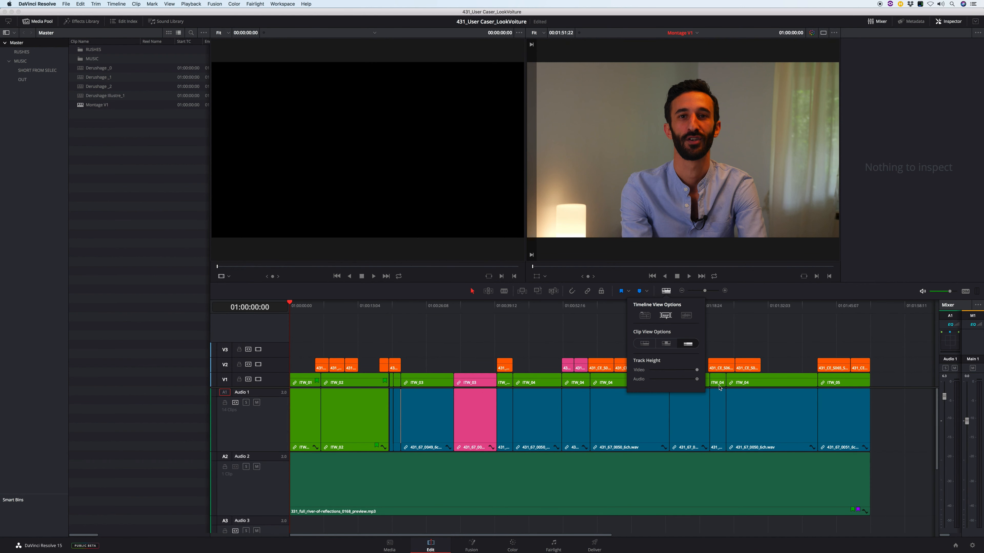
- Compare the thumbnail and simple clip views of the timeline at different video and audio track heights
click(666, 343)
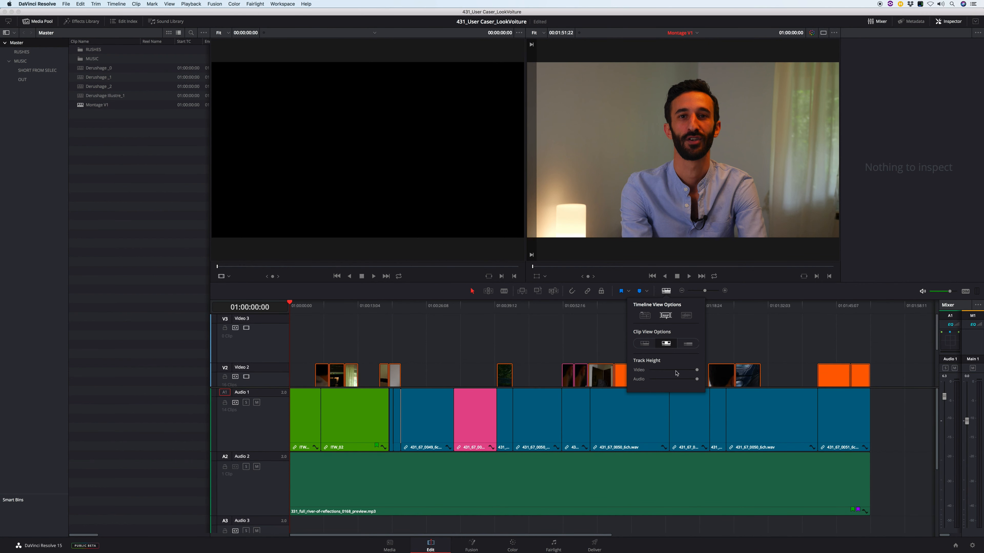
scroll(705, 351, down, 3)
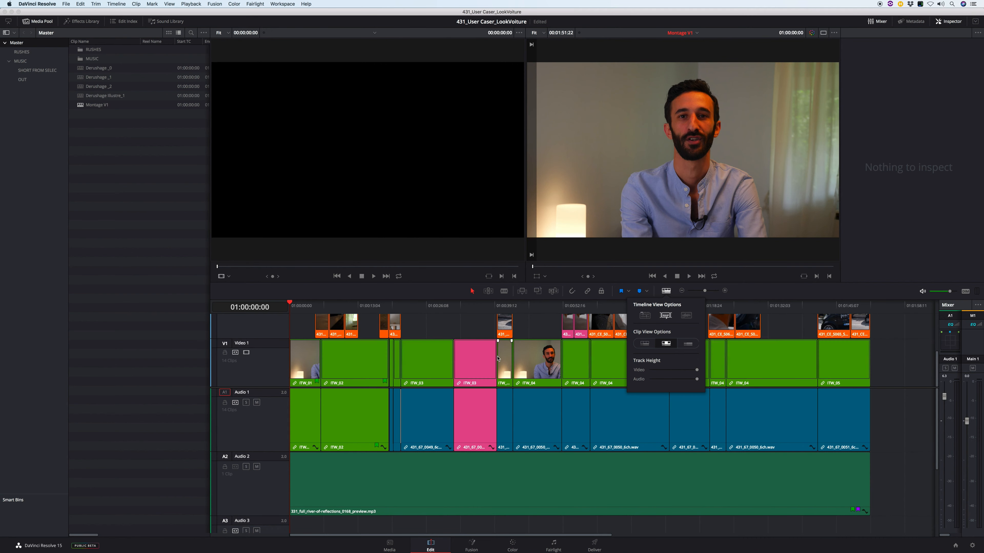
drag(696, 371, 761, 371)
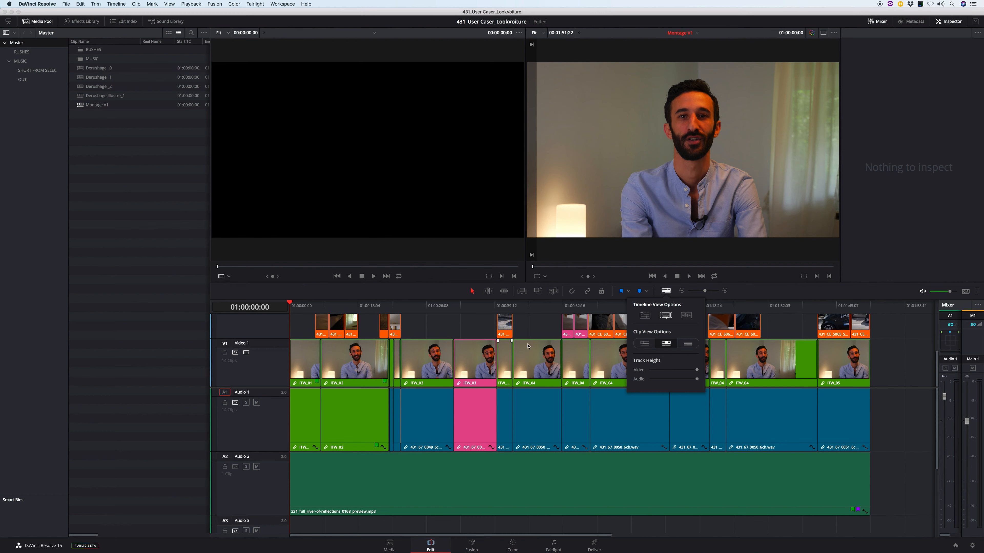
click(688, 343)
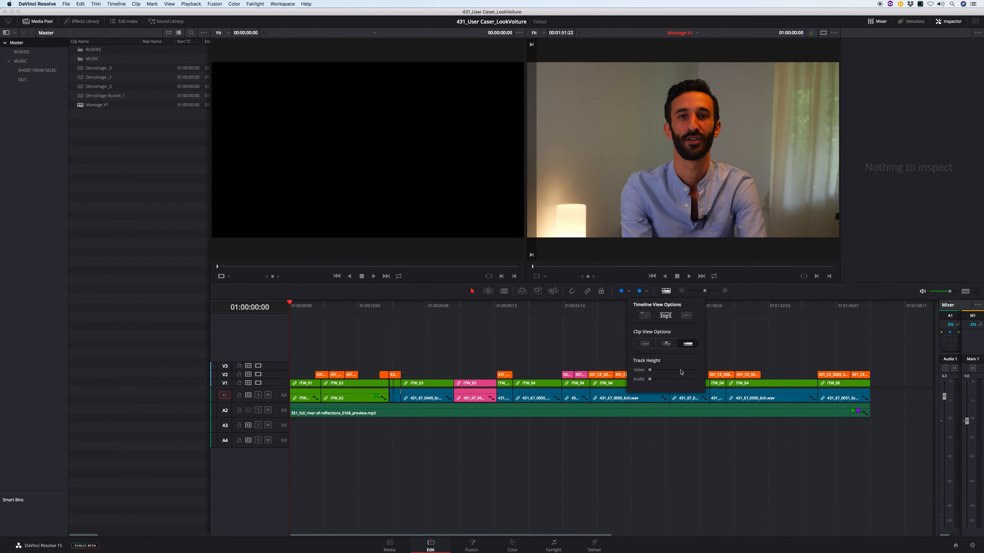
drag(657, 371, 755, 374)
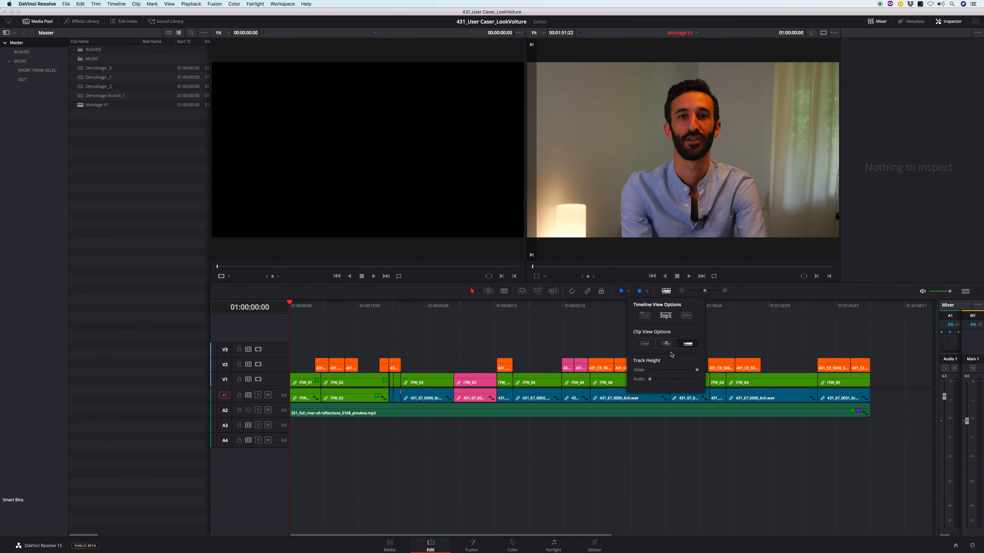
click(650, 370)
- Display the timeline clips with thumbnails, set video and audio tracks to medium heights, and turn on audio waveforms
click(666, 343)
drag(650, 370, 669, 380)
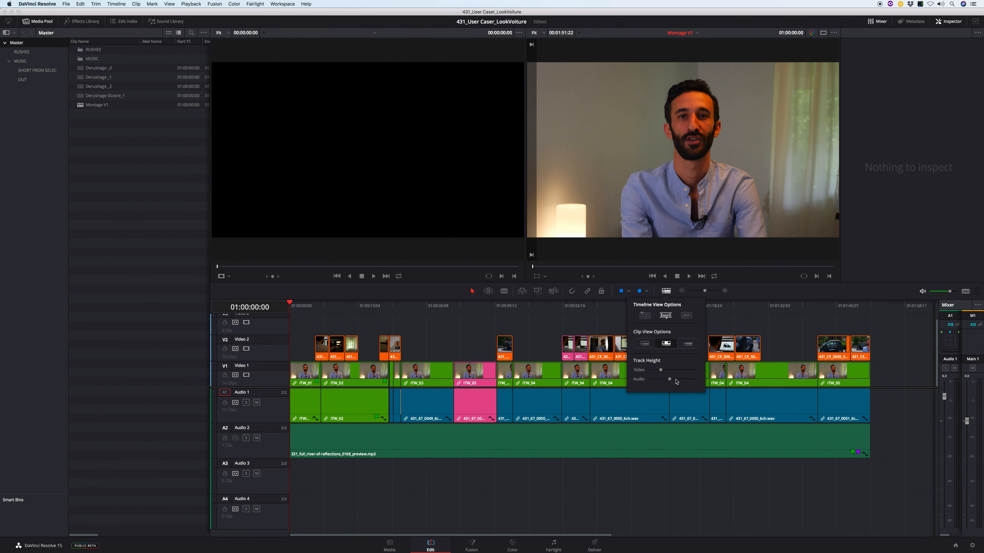
click(687, 316)
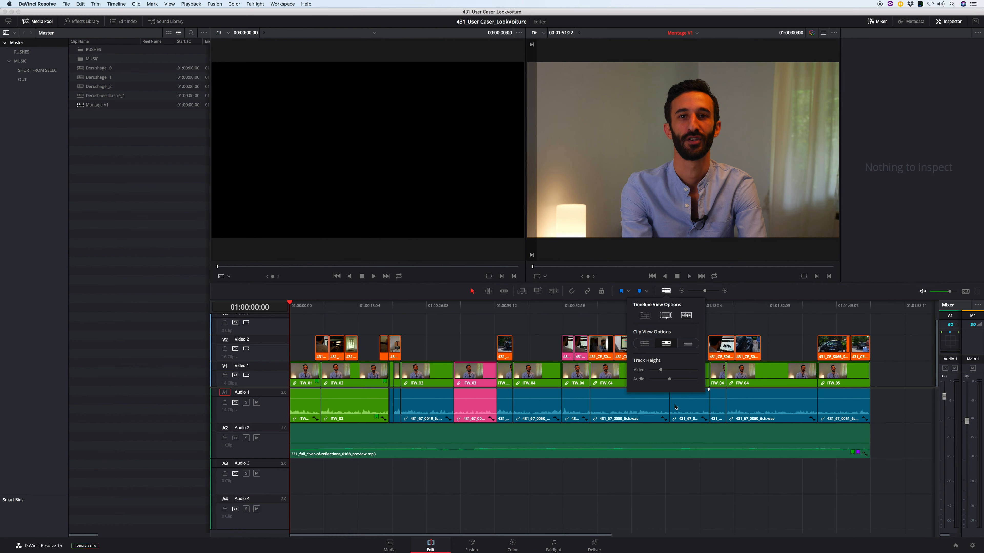
- Hide the Media Pool and switch to a single viewer showing only the timeline
click(37, 21)
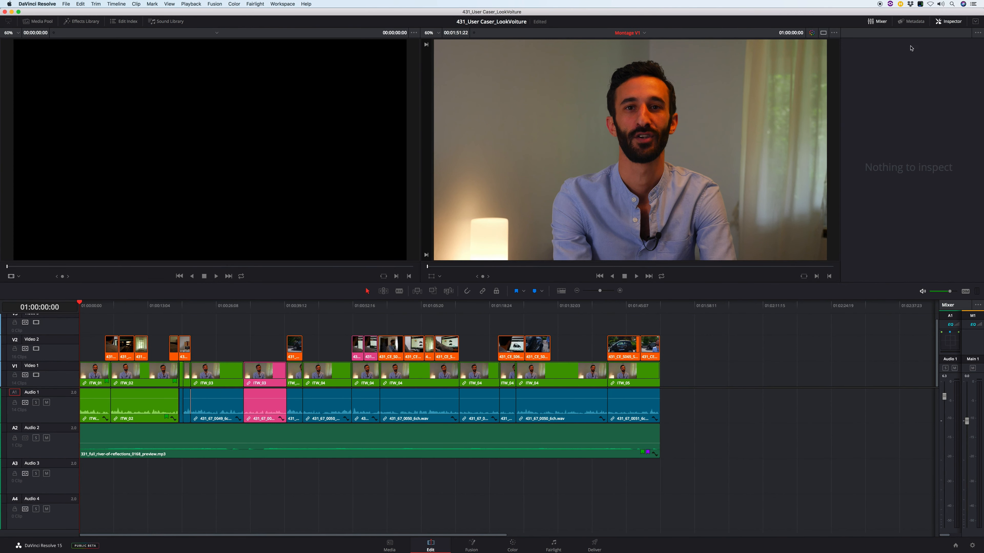
click(824, 33)
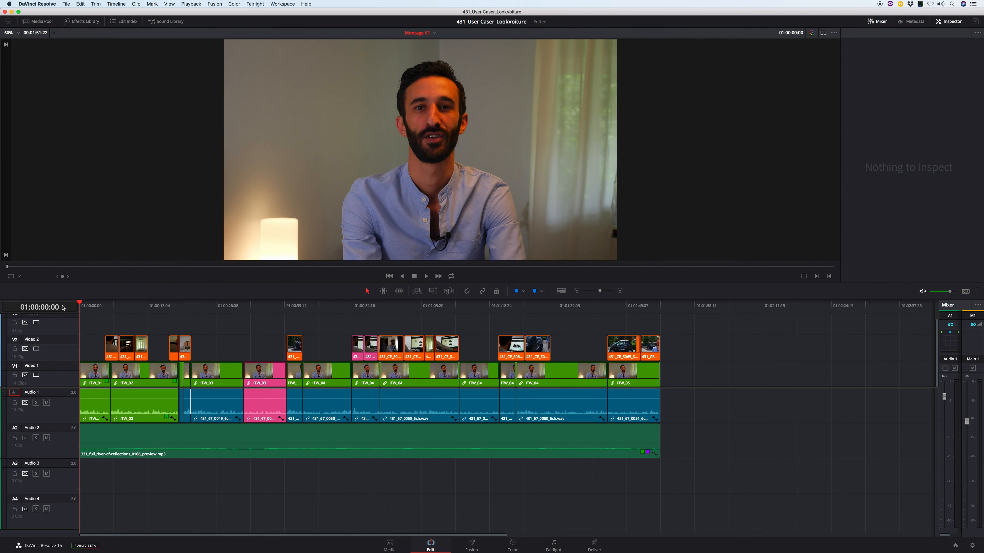
- Set the zoom of the first interview clip, ITW_01 on Video 1, to 1.110
key(super+=)
key(super+=)
key(super+-)
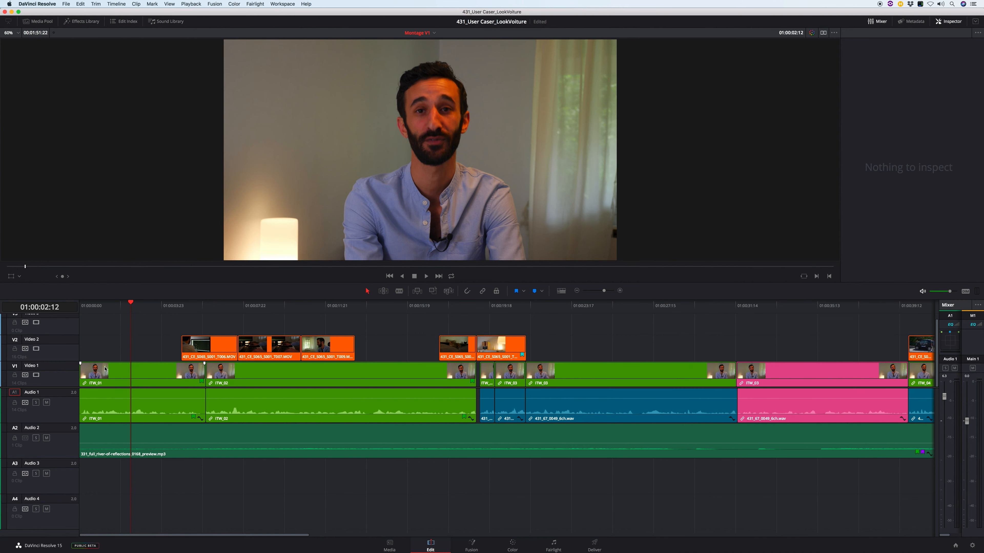
click(156, 374)
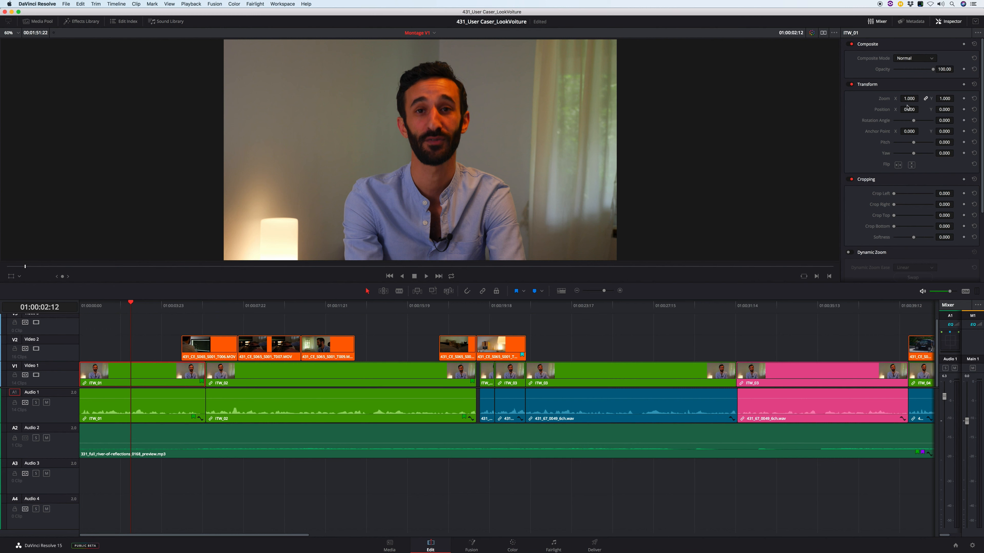
drag(909, 98, 920, 98)
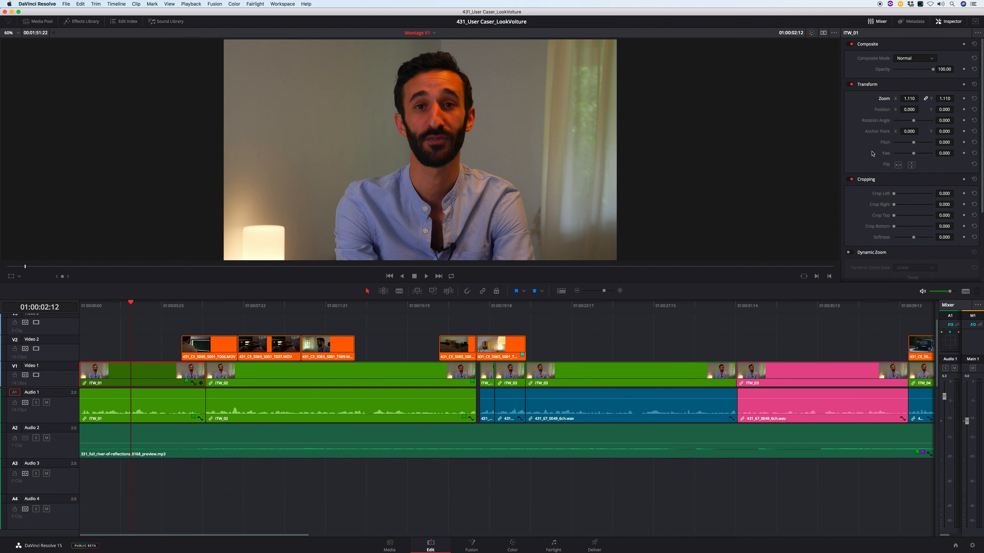
drag(142, 309, 154, 310)
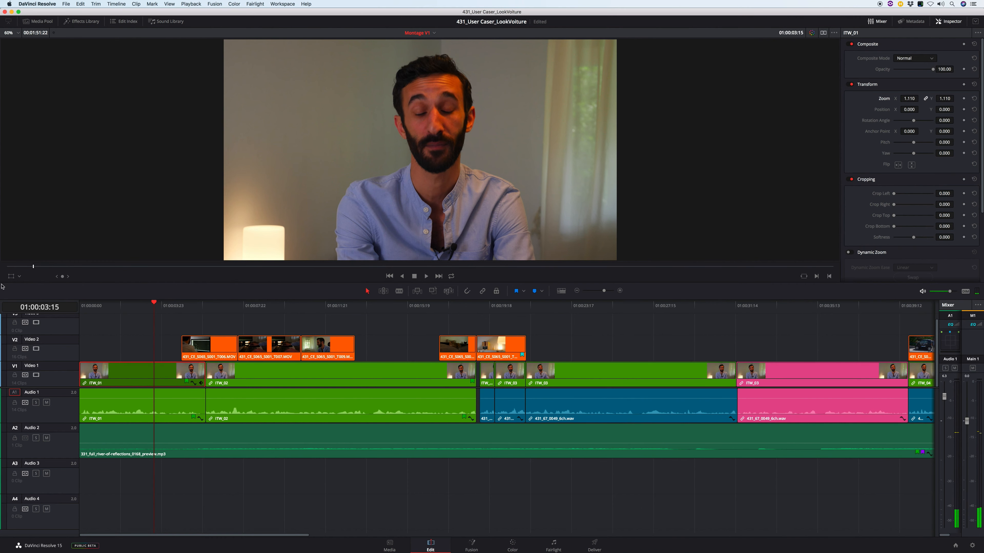
- Show the transform handles in the viewer, set ITW_01's zoom to 1.070 and shift the image to about X -10, Y -3
click(11, 277)
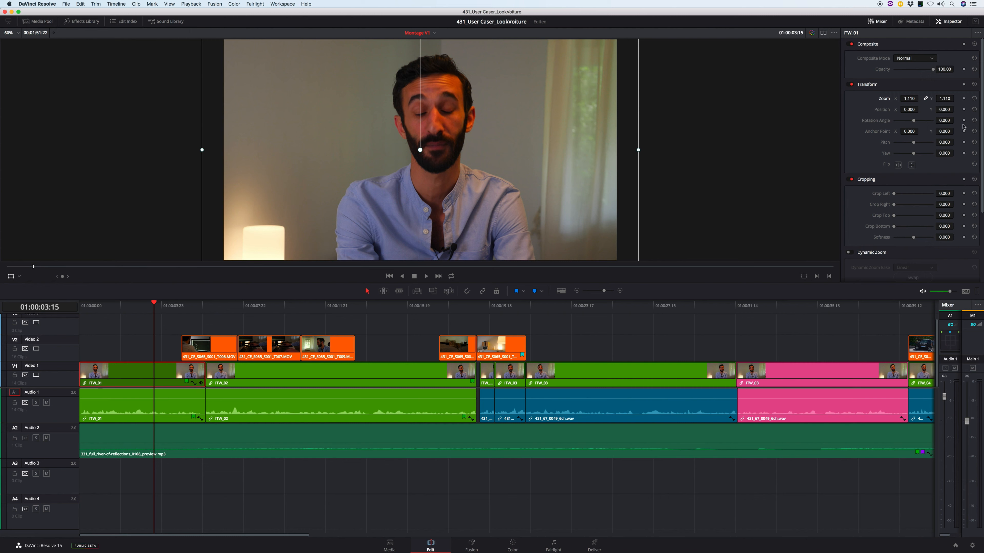
drag(911, 100, 910, 99)
mouse_move(462, 223)
mouse_down()
mouse_move(473, 220)
mouse_move(460, 223)
mouse_move(472, 223)
mouse_move(480, 248)
mouse_move(473, 223)
mouse_up()
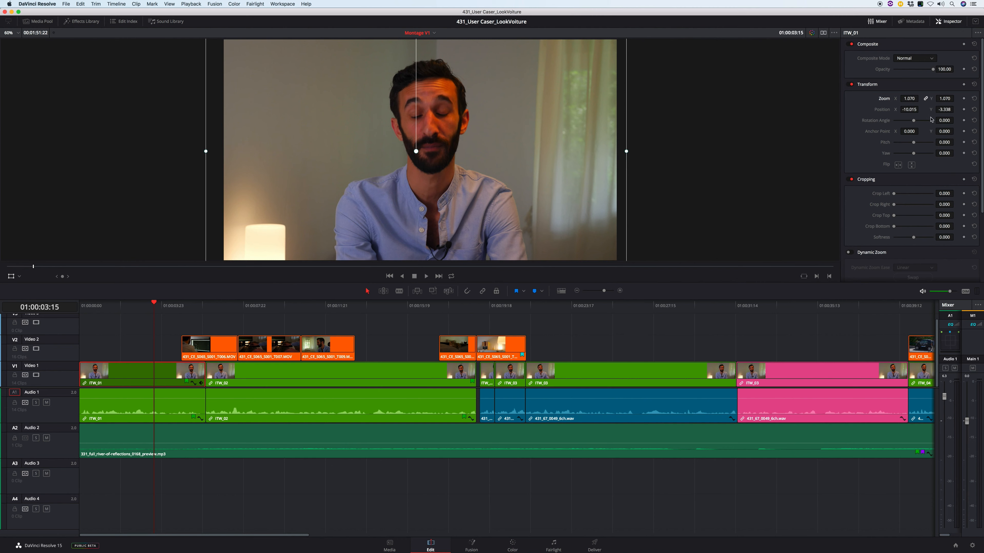
- Reset ITW_01's position, then set its Y position to 4.000
click(974, 109)
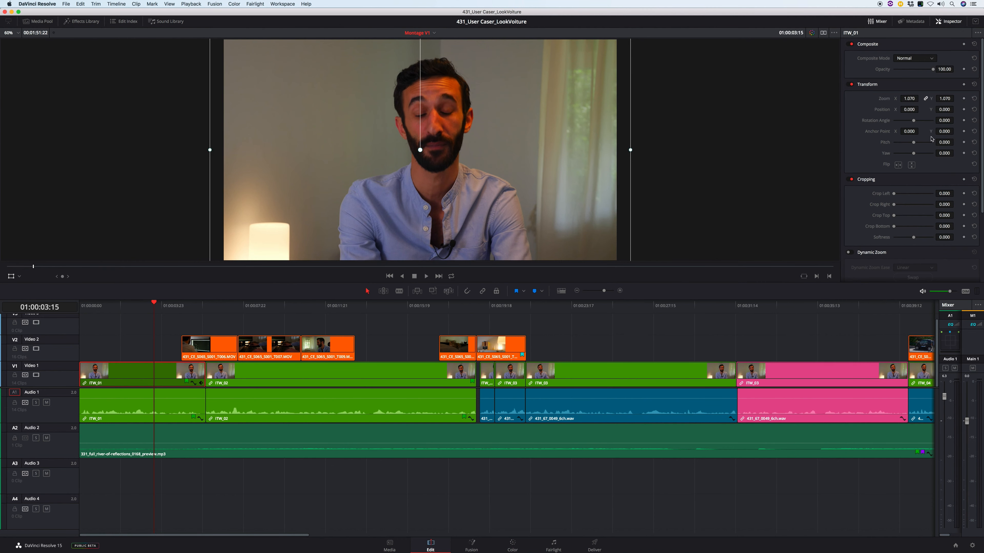
drag(944, 110, 945, 110)
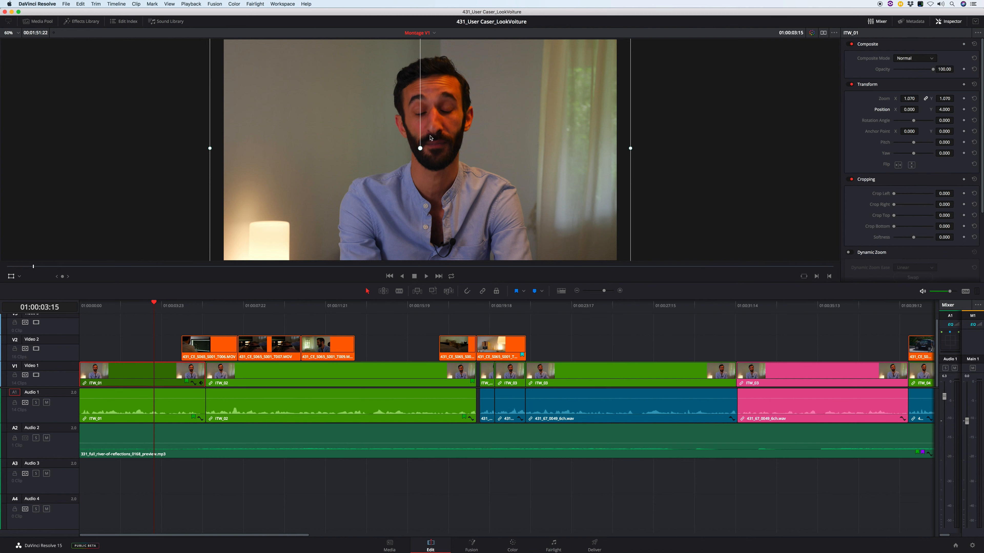
click(436, 122)
- Copy the first interview clip, ITW_01, so its attributes can be reused
click(133, 341)
click(132, 373)
right_click(146, 374)
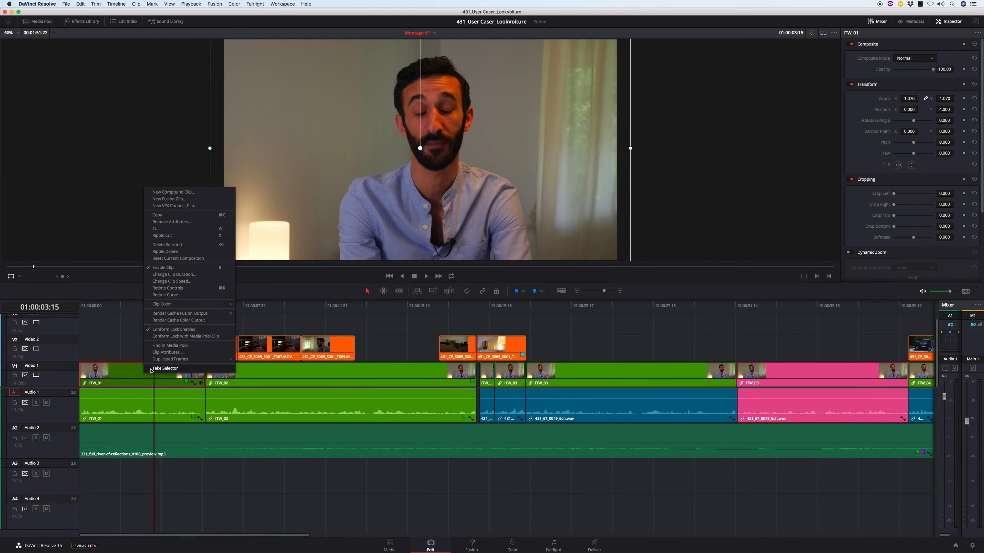
click(190, 218)
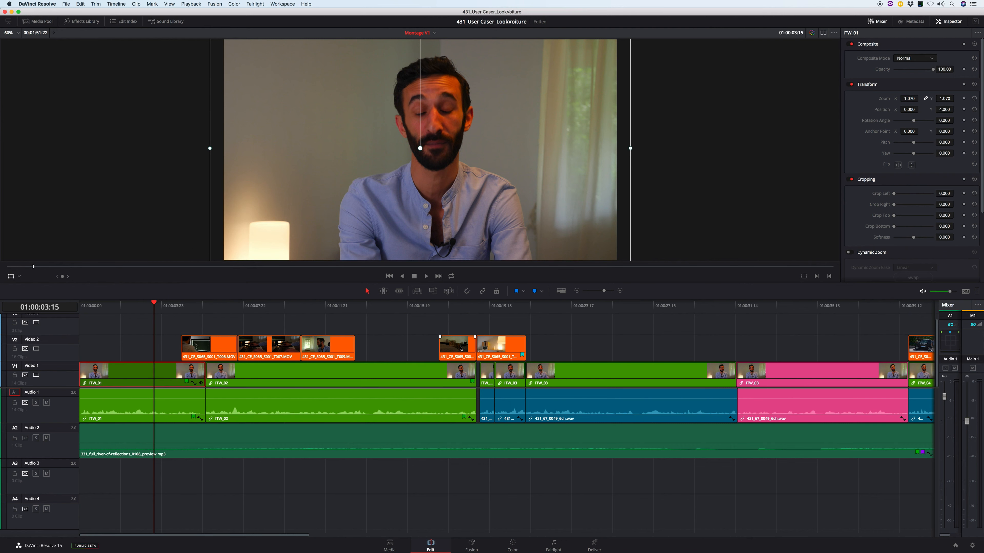
- Paste all of ITW_01's video attributes onto ITW_02 and compare the framing of the two clips
click(420, 371)
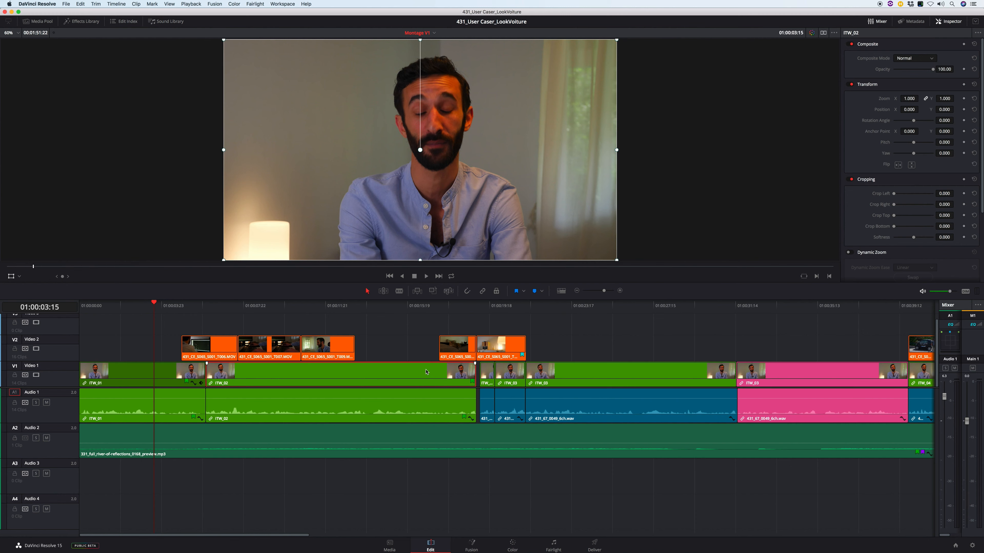
right_click(419, 372)
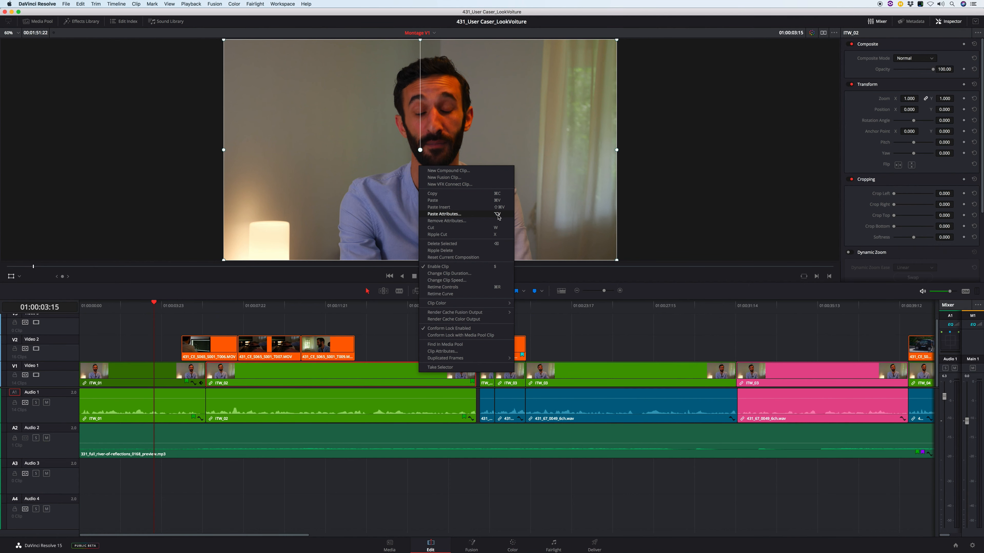
click(386, 374)
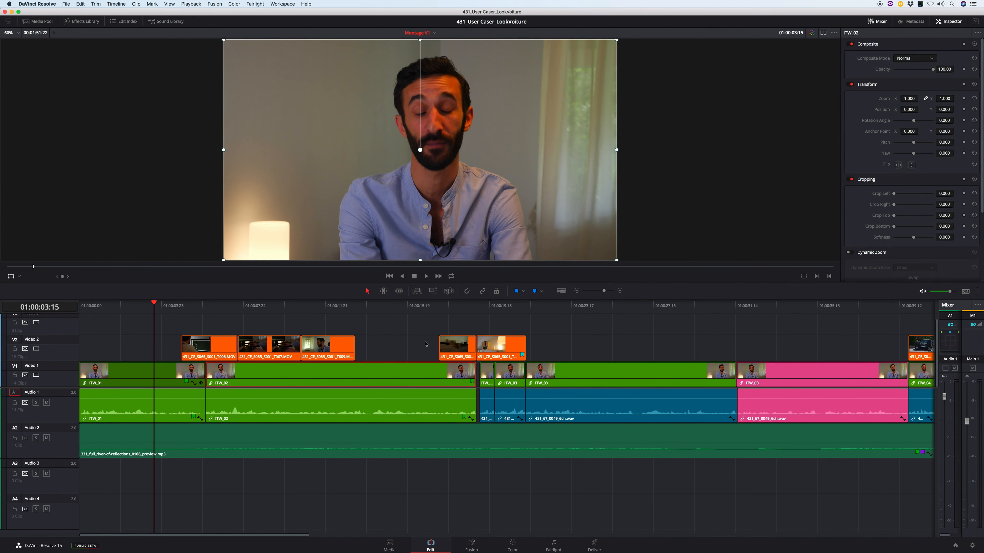
key(alt+v)
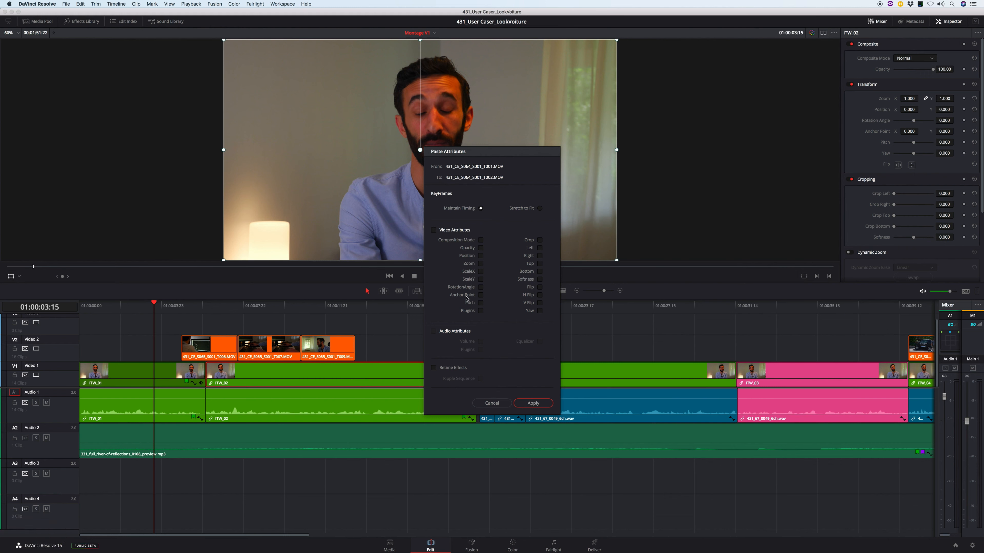
click(449, 230)
click(434, 369)
click(532, 403)
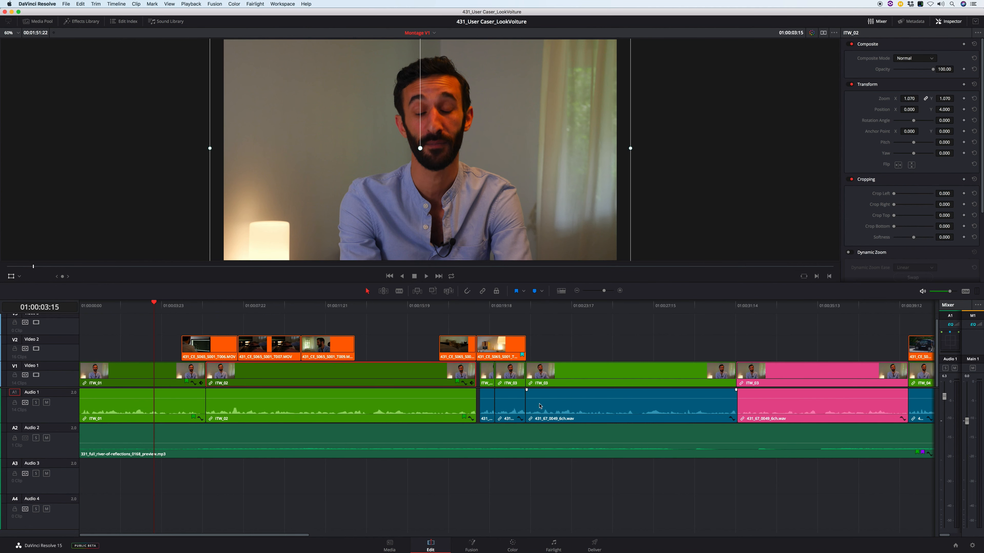
click(401, 325)
click(394, 305)
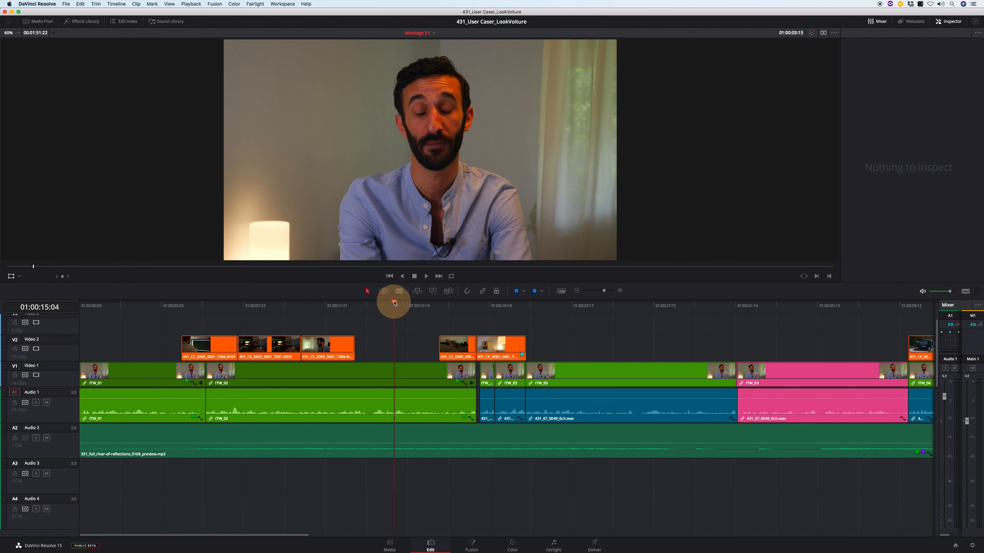
click(140, 308)
click(371, 306)
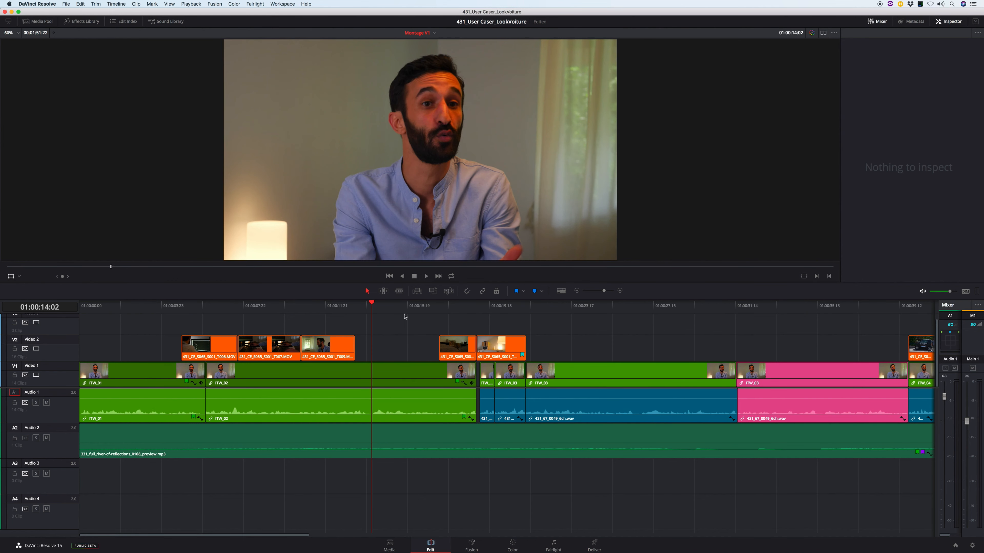
- Select all interview clips after ITW_02 on Video 1 and paste ITW_01's video attributes onto them
key(r)
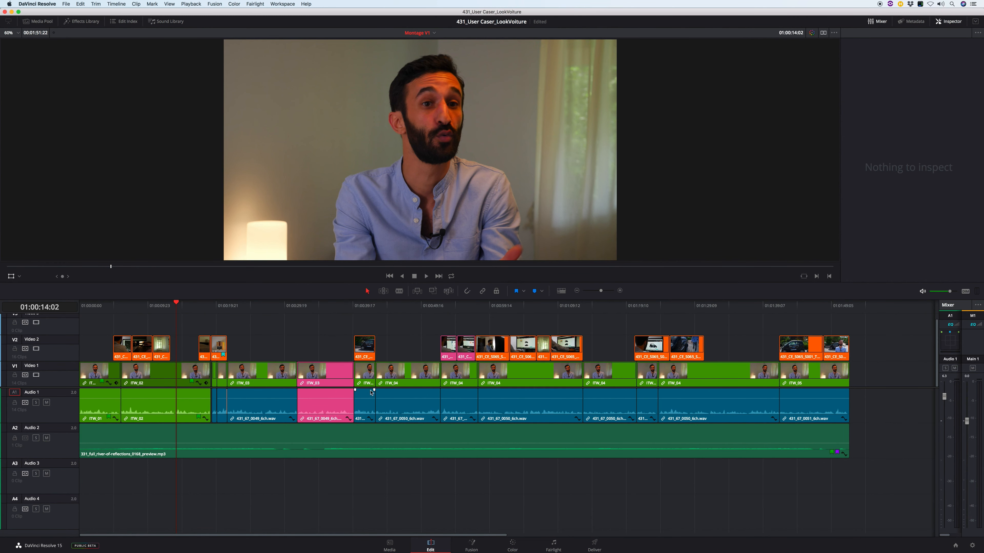
drag(874, 370, 213, 371)
click(357, 498)
click(215, 379)
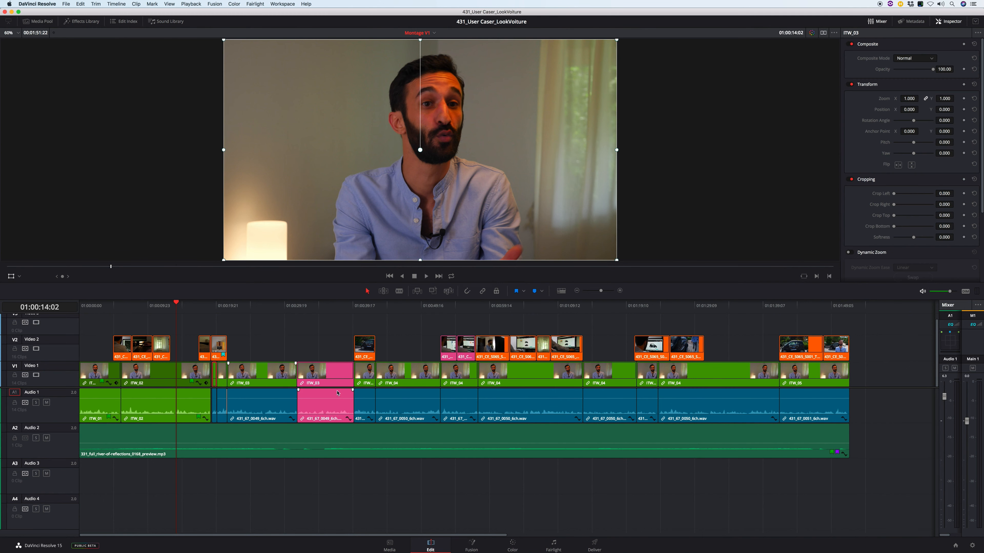
shift+click(814, 375)
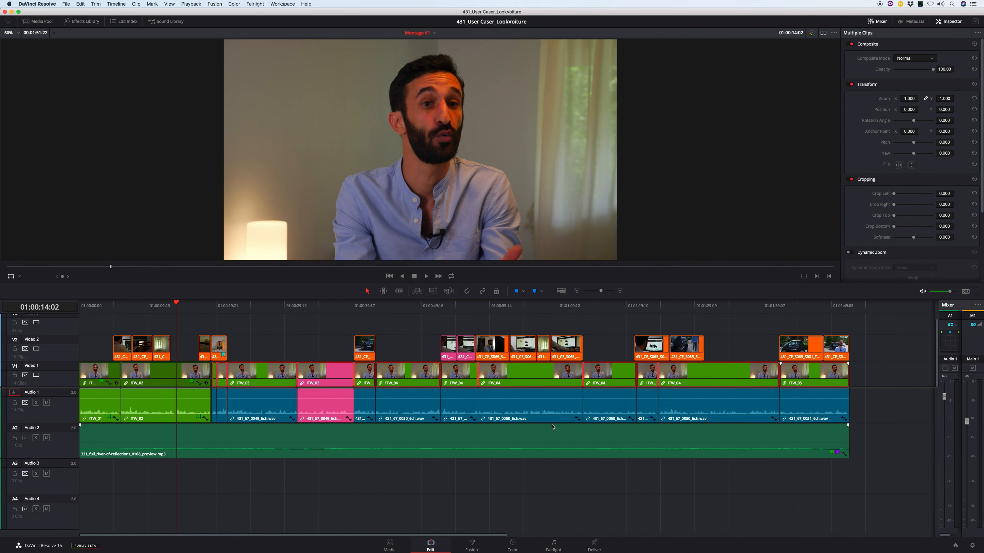
key(alt+v)
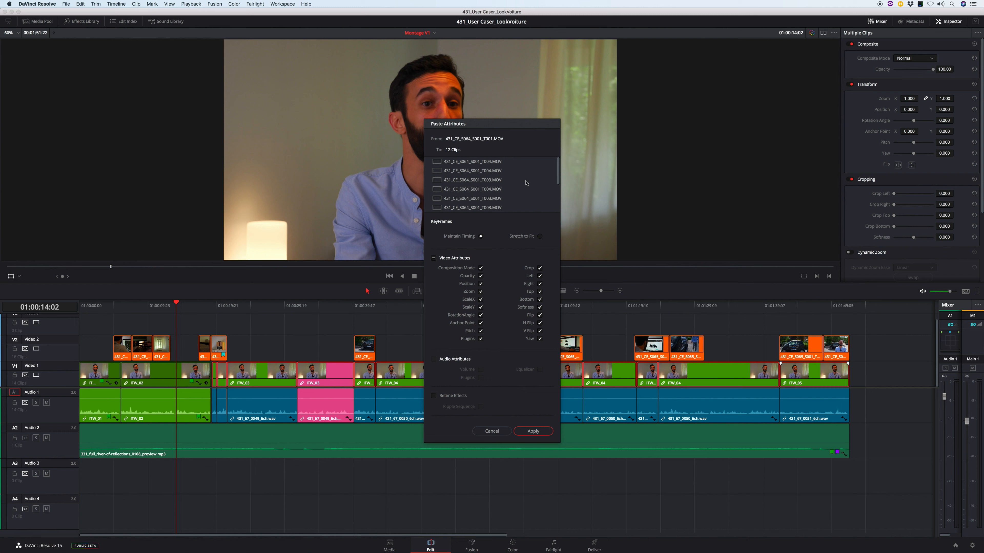
scroll(552, 186, down, 3)
click(533, 432)
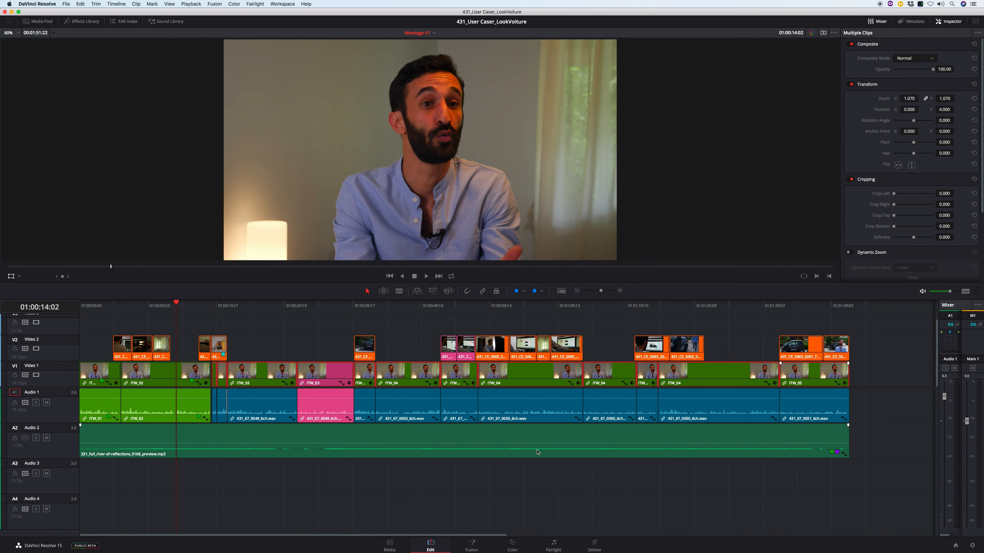
click(342, 495)
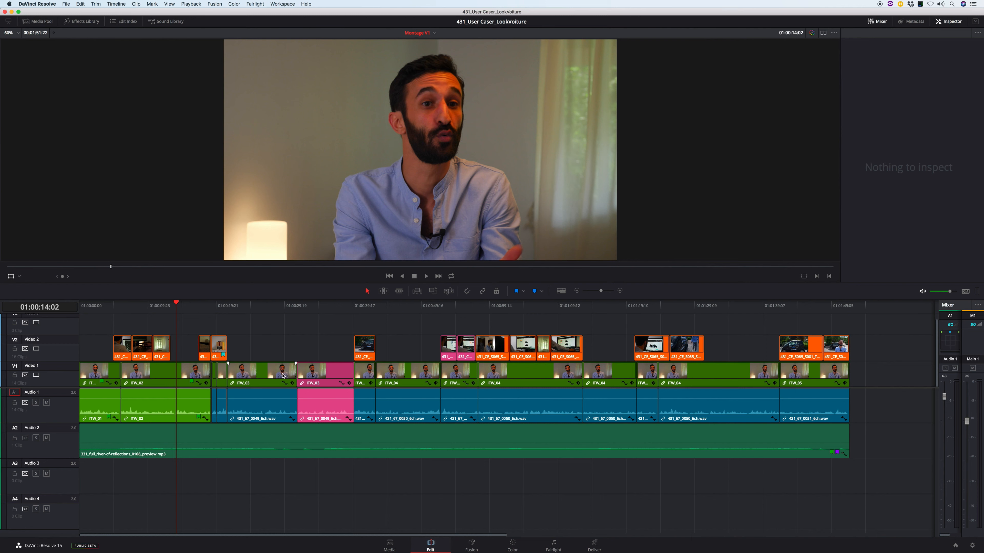
text(-)
drag(103, 381, 104, 380)
key(super+z)
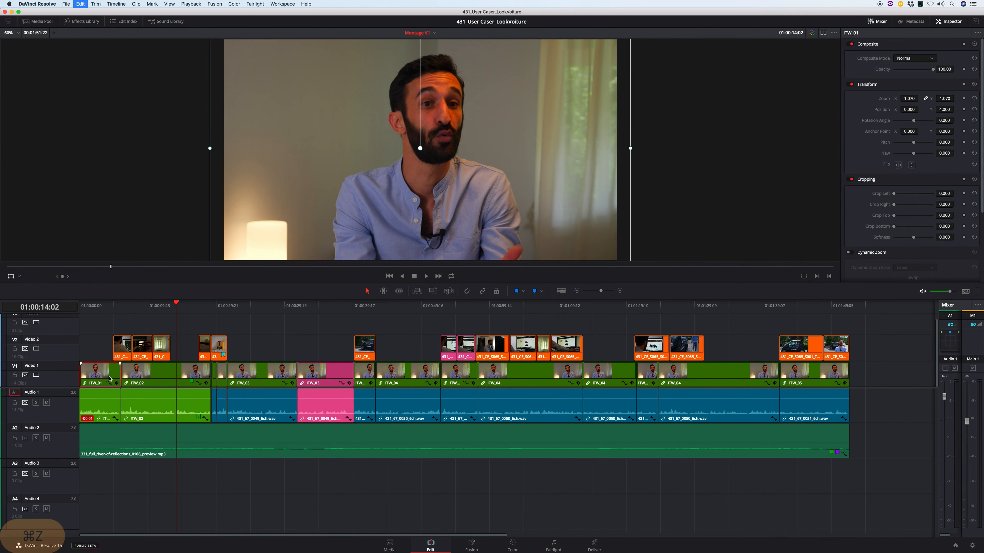
- Add ITW_02 to the ITW_01 selection and paste the copied clip's video attributes onto both clips
super+click(154, 380)
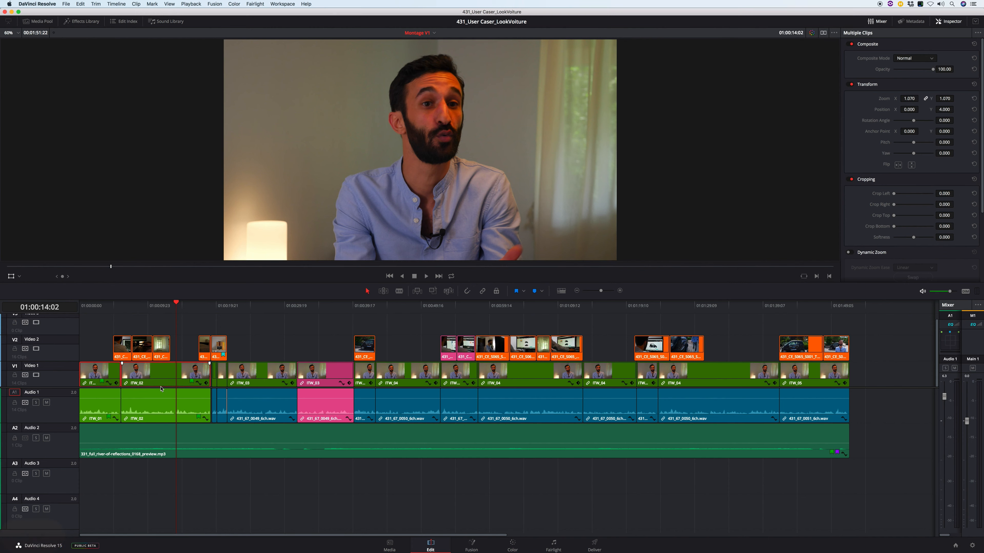
key(alt+v)
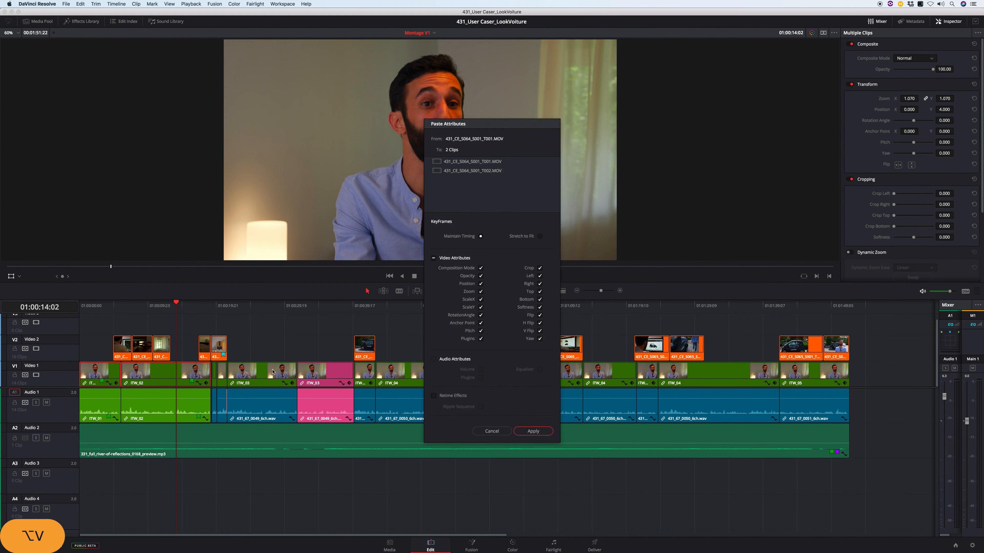
click(533, 430)
click(98, 309)
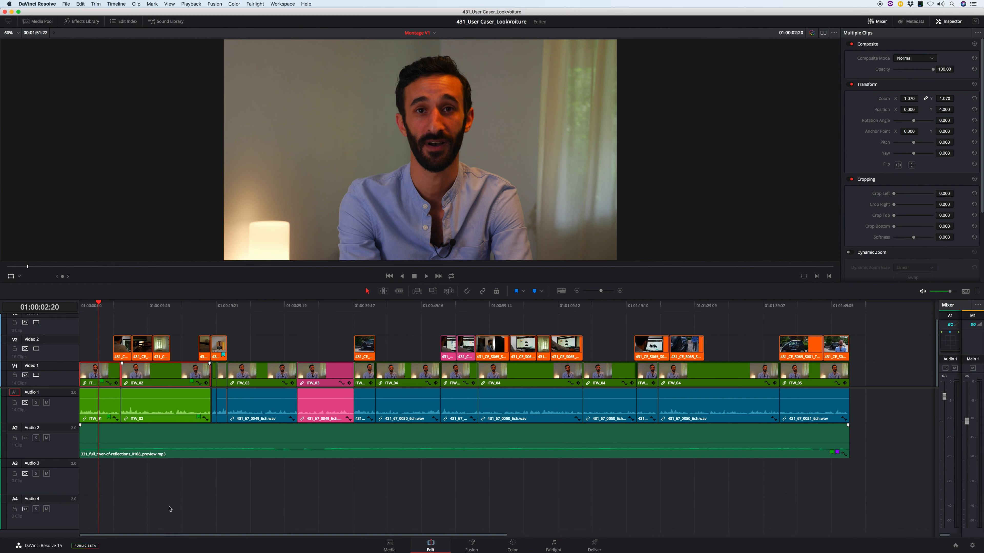
- Select all the clips on Video 1, clear the selection, and scrub across the interview clips to compare their framing
drag(878, 368, 87, 372)
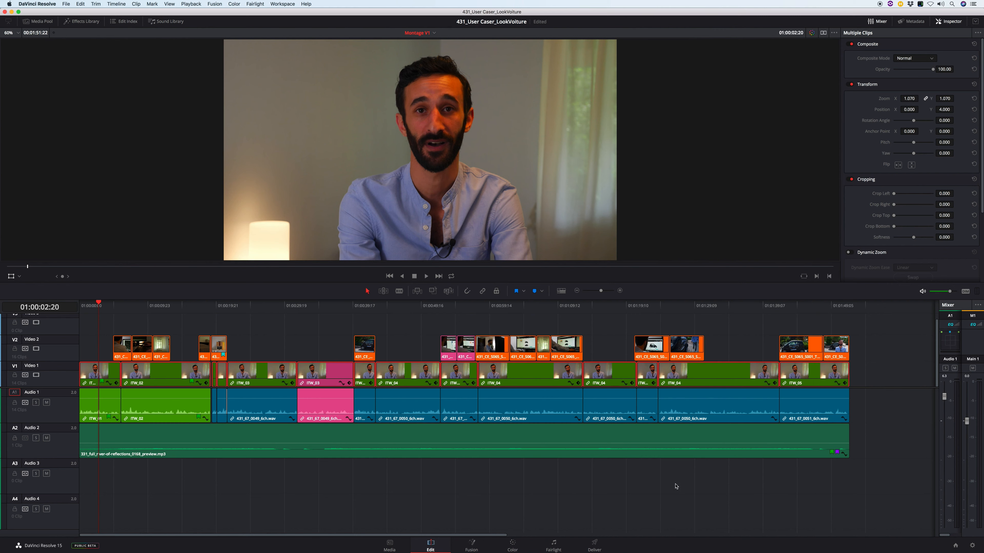
click(689, 489)
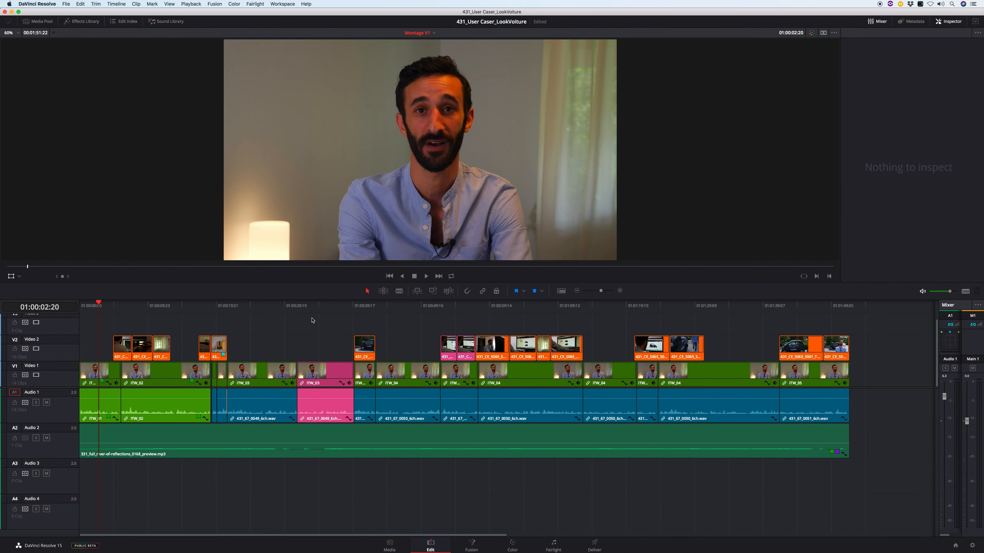
drag(309, 308, 293, 315)
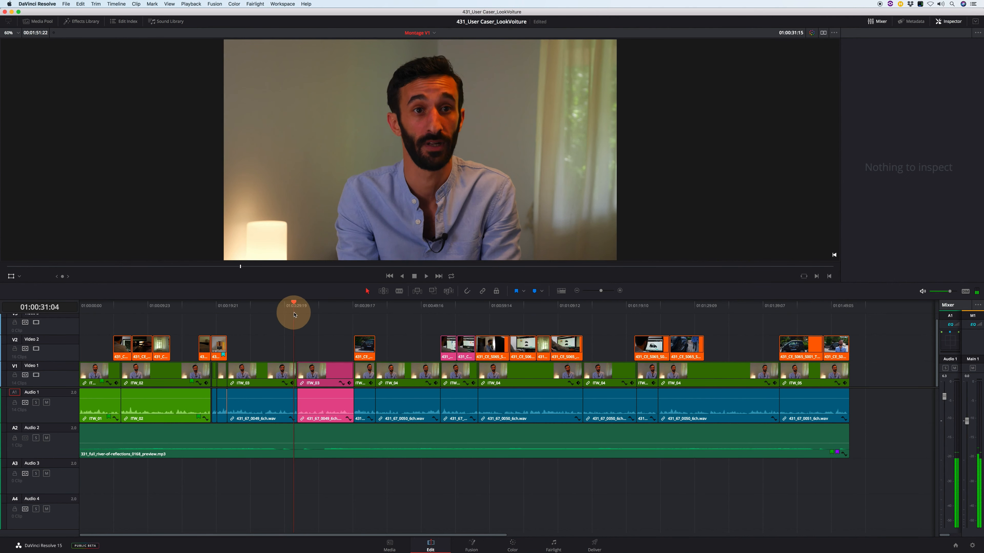
key(Up)
click(508, 303)
drag(508, 305, 383, 314)
- Turn on timeline snapping, enlarge the timeline view, and select the first long ITW_03 clip with the playhead at its start, 01:00:21:13
key(Tab)
click(466, 290)
click(379, 307)
click(432, 371)
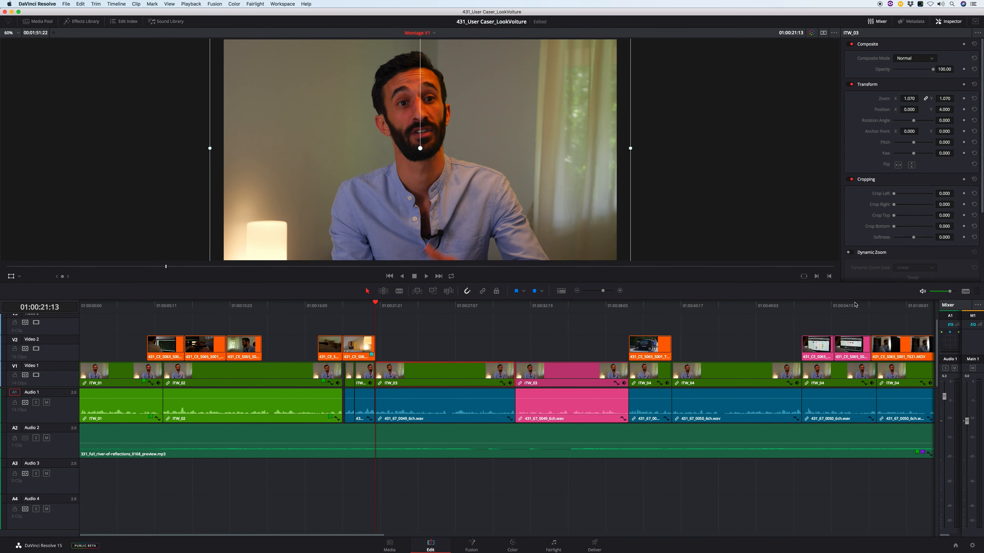
- Animate ITW_03's zoom with one keyframe at the clip's start and another at its end set to 1.160
click(963, 99)
drag(375, 305, 514, 305)
click(964, 98)
drag(944, 98, 955, 98)
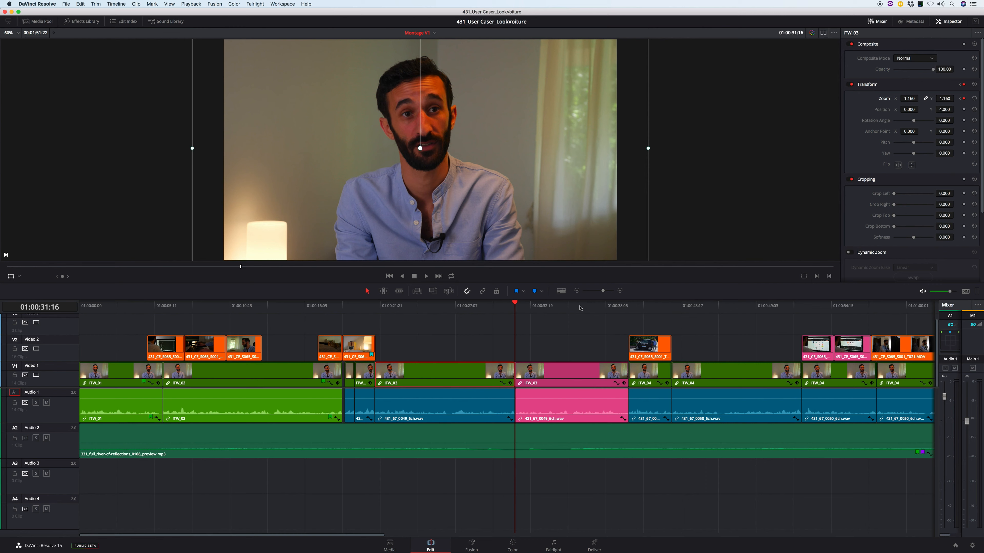
- Examine ITW_03's last frame and its Transform keyframe lane in the timeline, expanding the lane to its individual zoom parameters
click(545, 322)
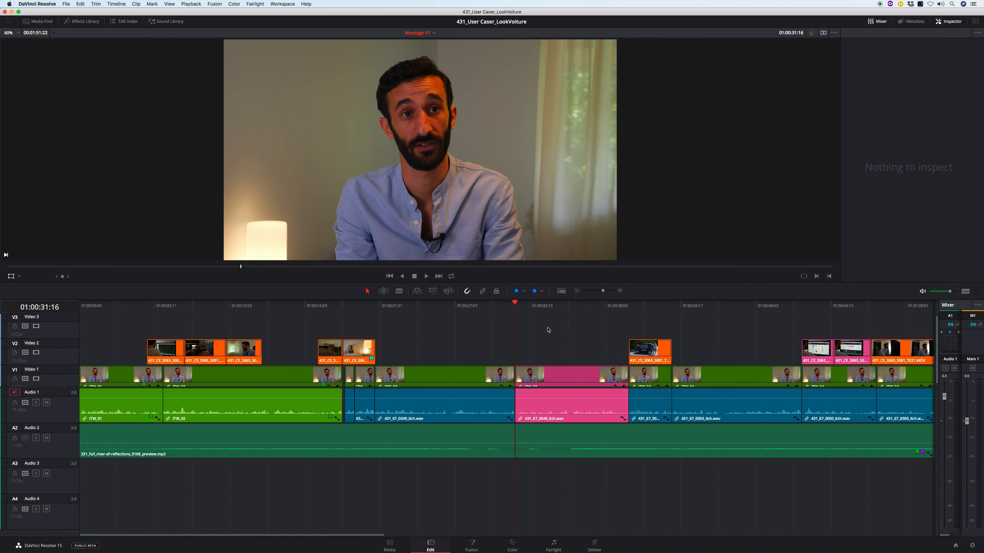
key(Left)
scroll(545, 344, down, 1)
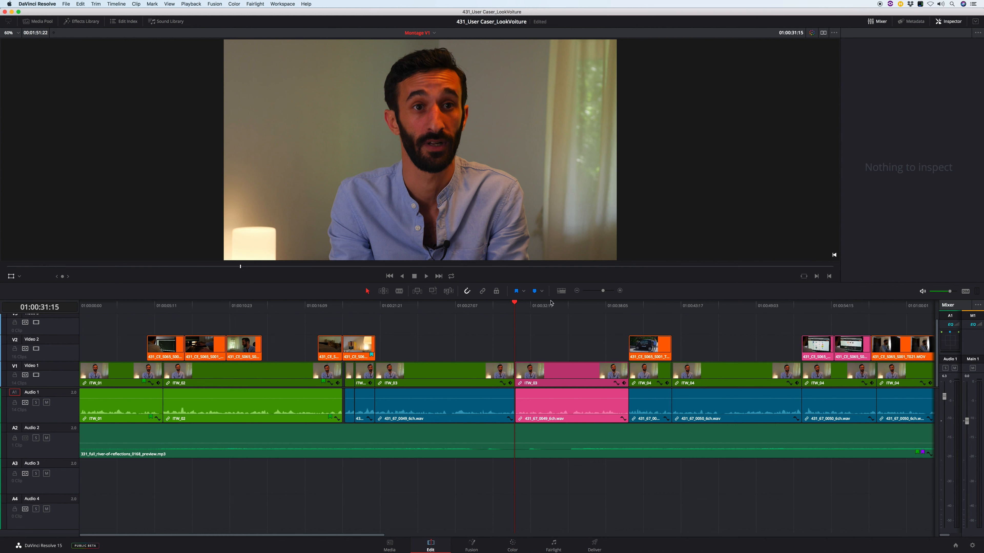
click(510, 384)
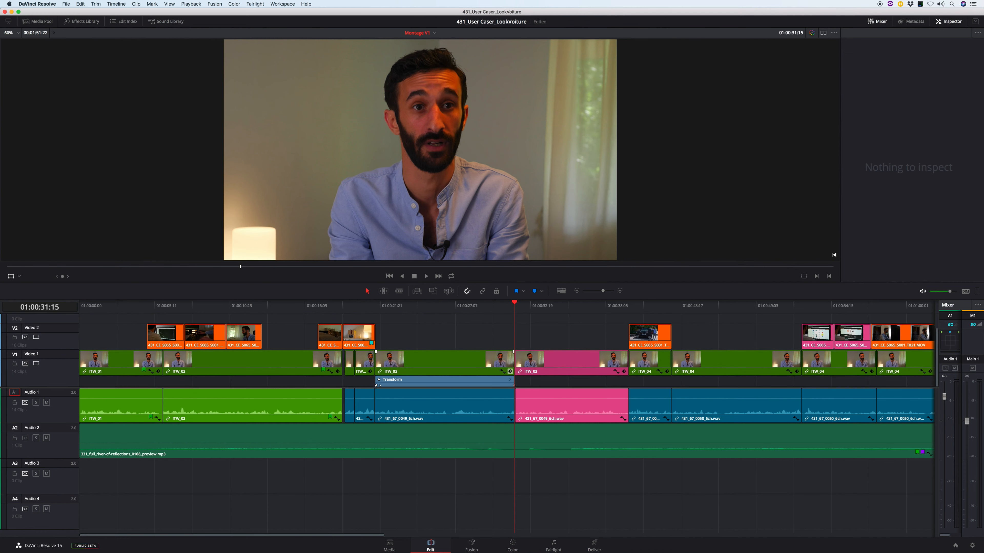
click(511, 387)
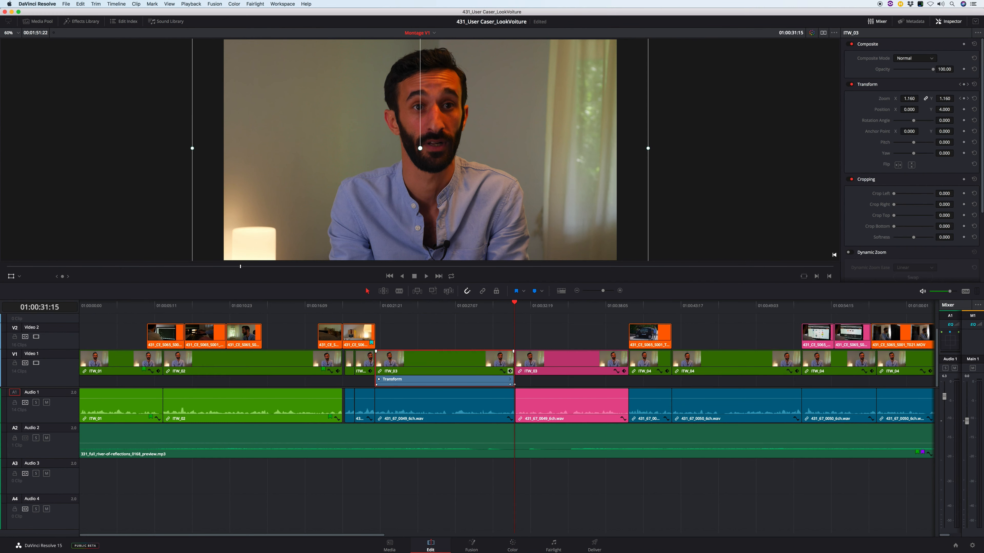
click(510, 379)
drag(507, 387, 507, 403)
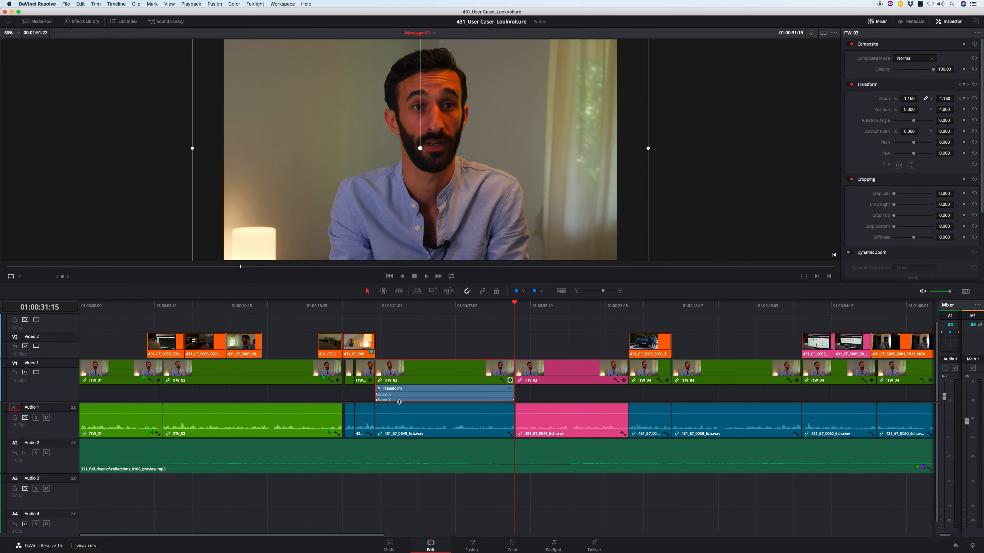
click(510, 389)
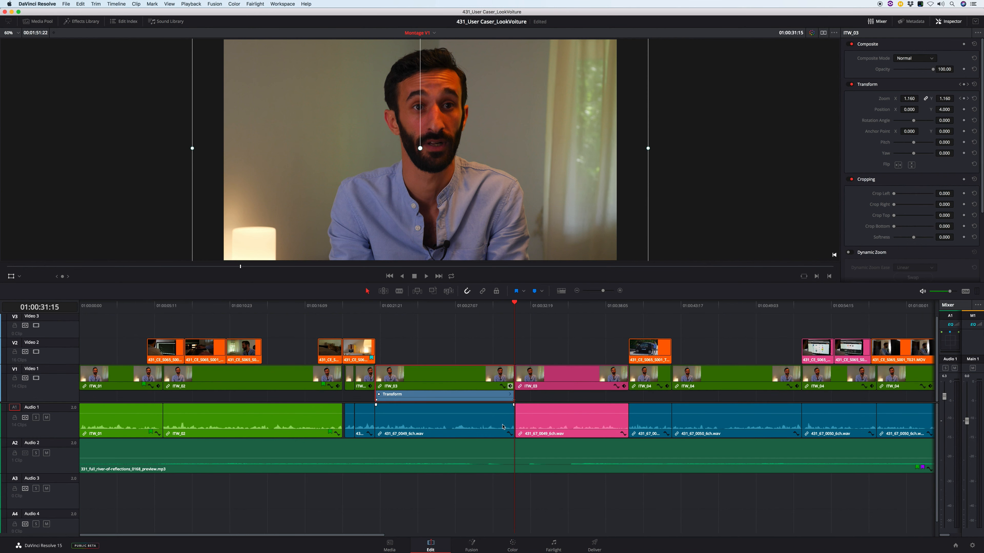
- Try reshaping ITW_03's Zoom X curve with an extra keyframe of 1.360 at 01:00:26:18, and undo the zoom animation
click(502, 386)
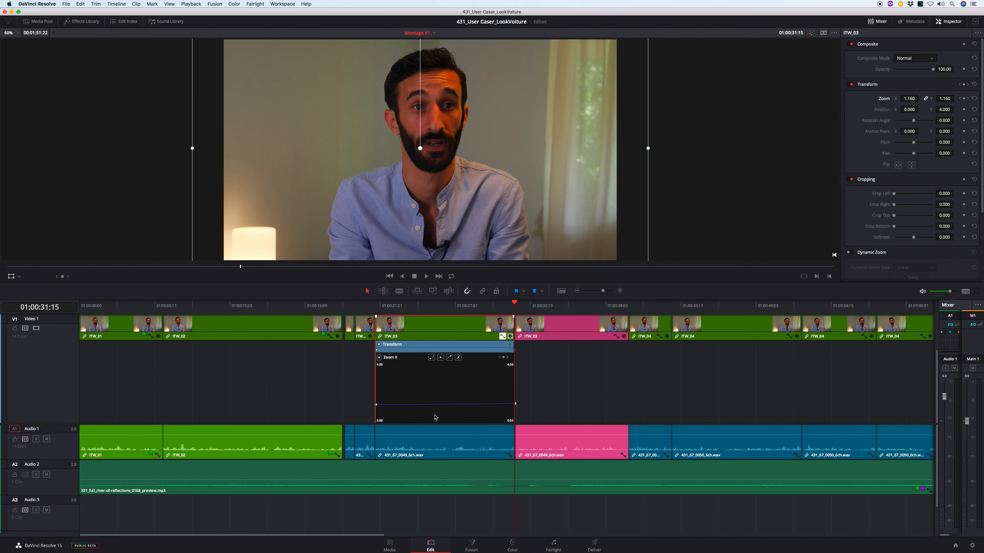
mouse_move(440, 402)
mouse_down()
mouse_move(436, 383)
mouse_move(438, 398)
mouse_up()
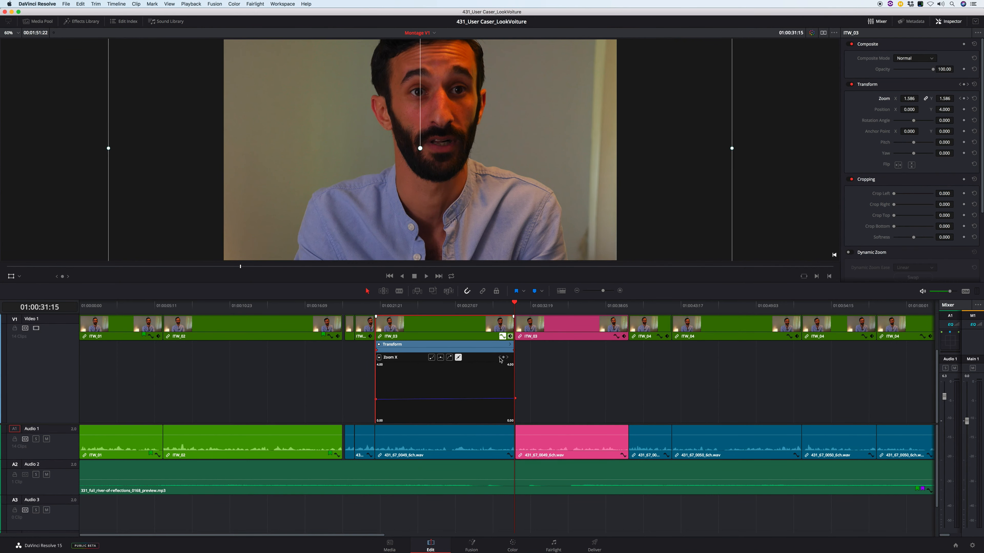
click(447, 305)
click(503, 357)
mouse_move(447, 398)
mouse_down()
mouse_move(447, 382)
mouse_move(444, 411)
mouse_up()
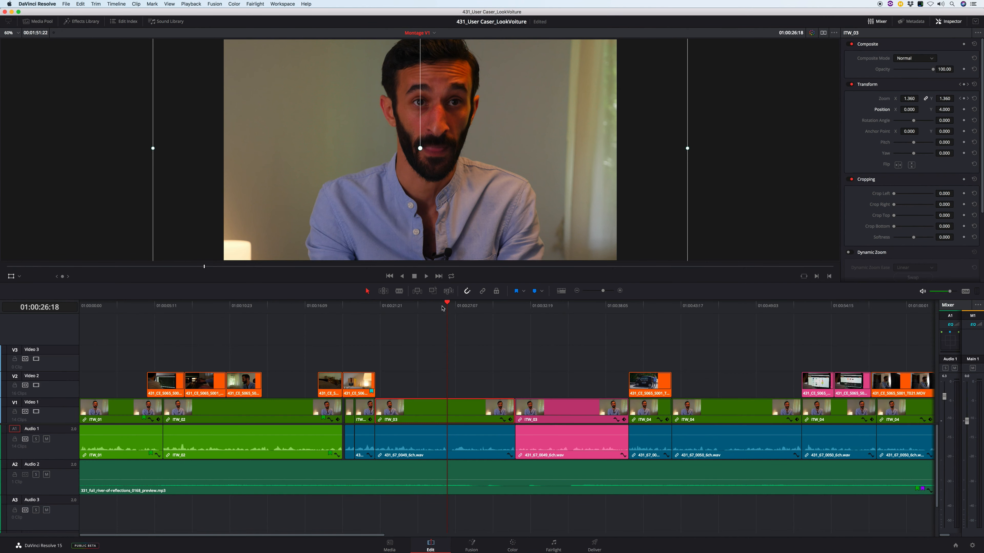
drag(442, 309, 374, 328)
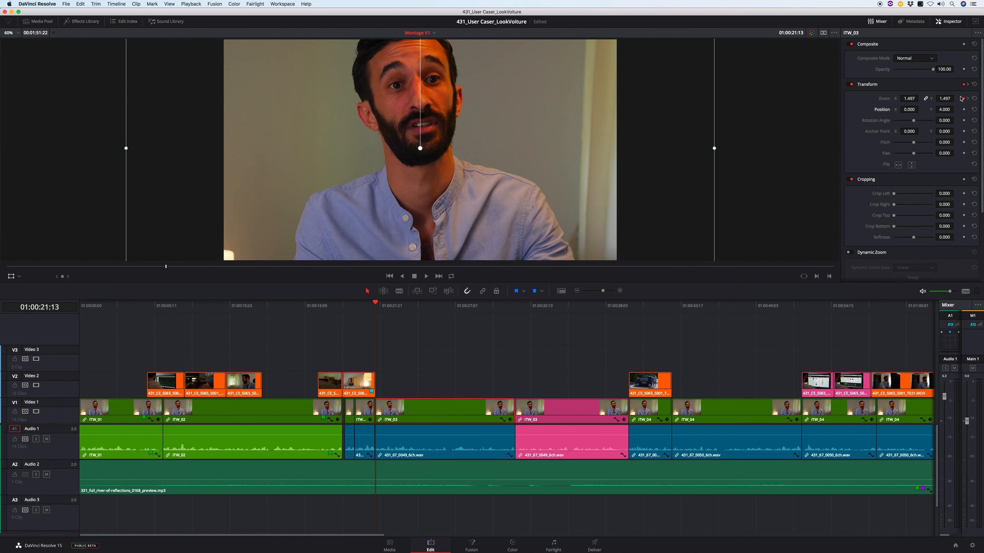
key(super+z)
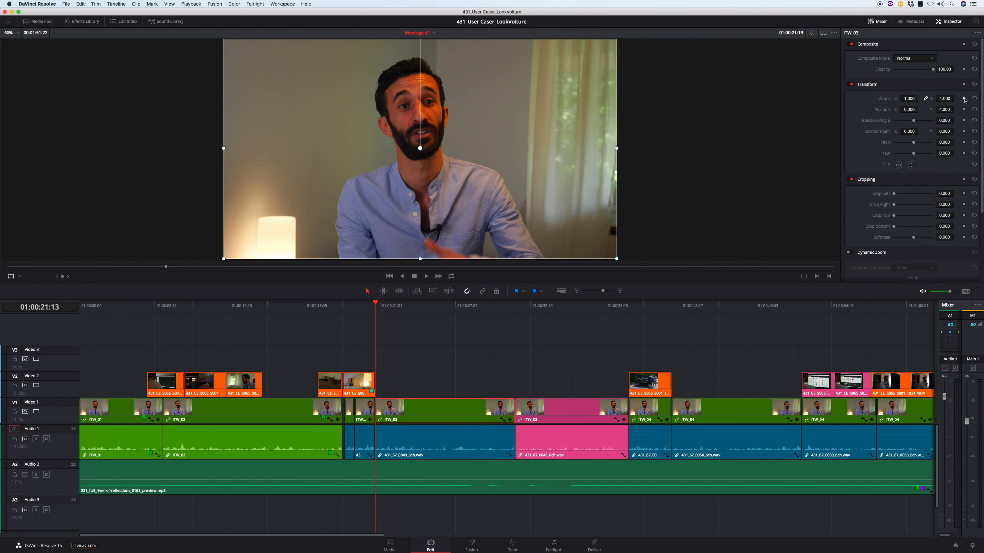
- Keyframe ITW_03's zoom from 1.000 at the clip's start to 1.040 at its end, 01:00:31:16
click(964, 99)
drag(500, 307, 515, 307)
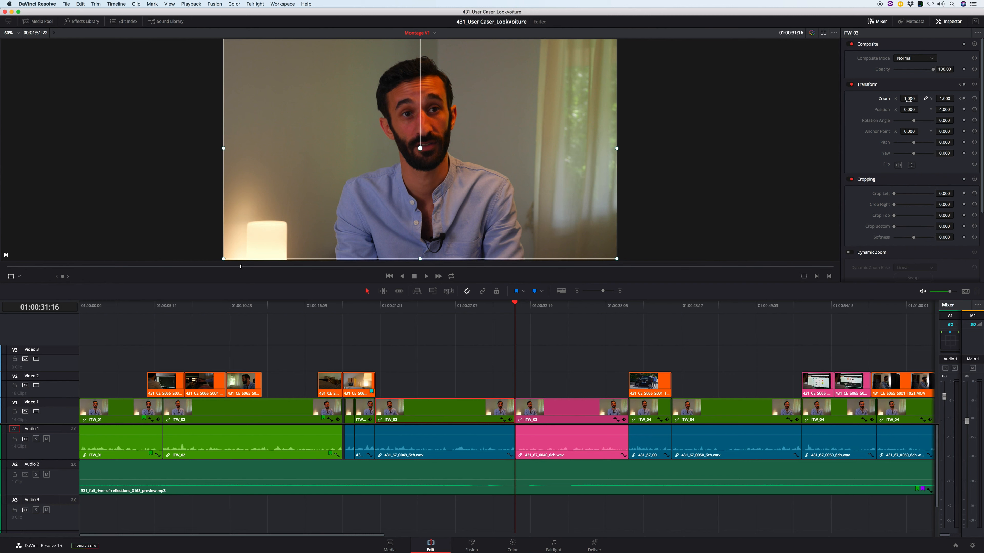
drag(908, 99, 910, 100)
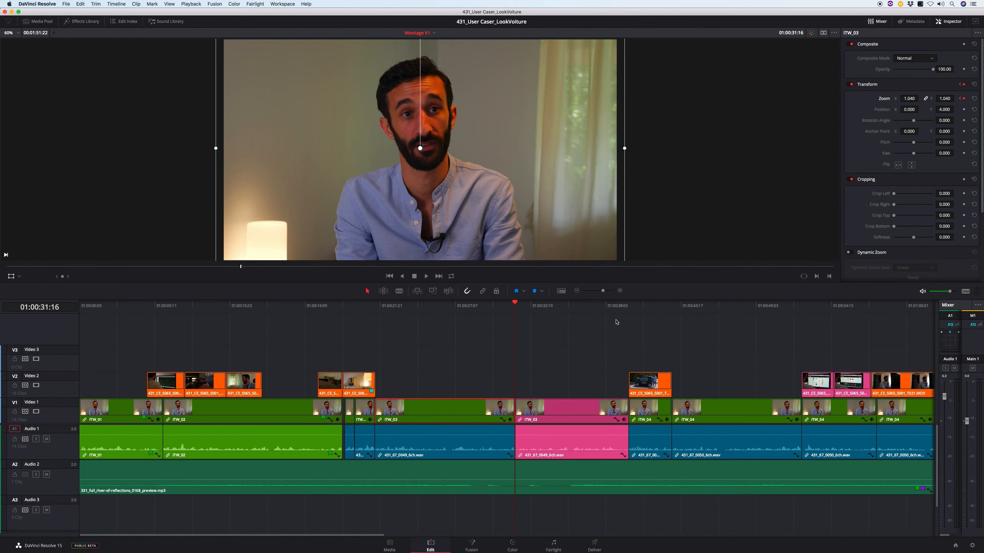
- Play ITW_03 from its start and scrub through it to examine the slow zoom
drag(498, 309, 376, 319)
click(525, 347)
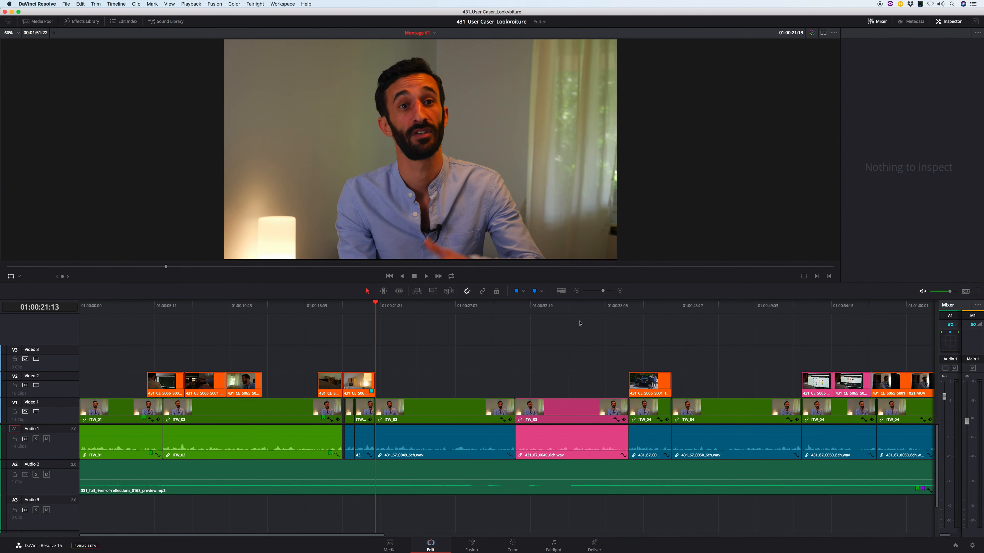
key(space)
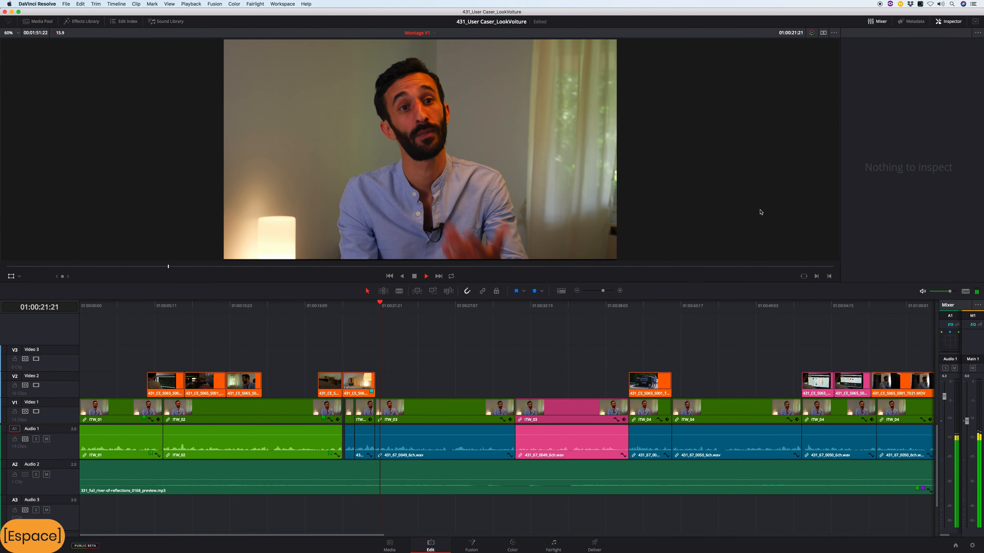
key(space)
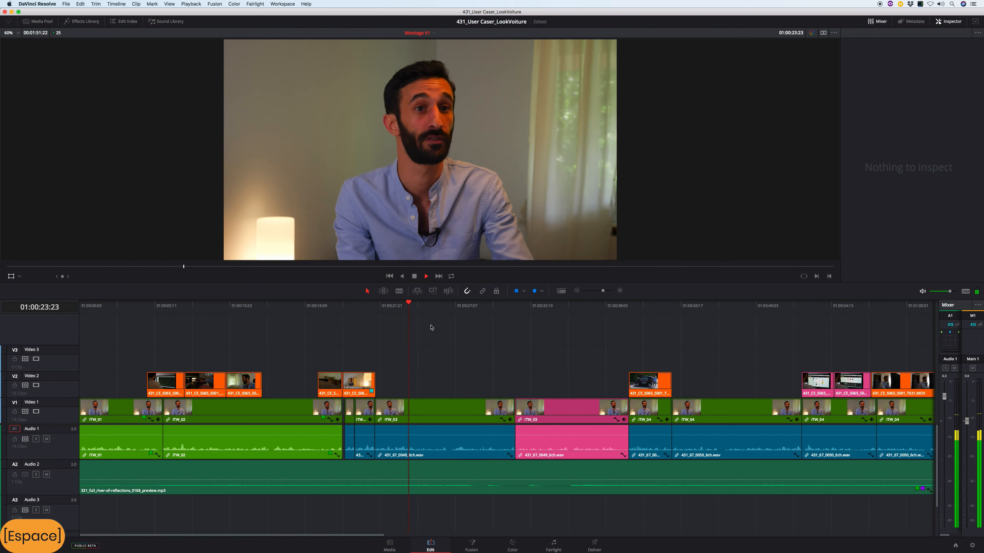
click(374, 306)
drag(375, 307, 547, 350)
drag(469, 312, 451, 330)
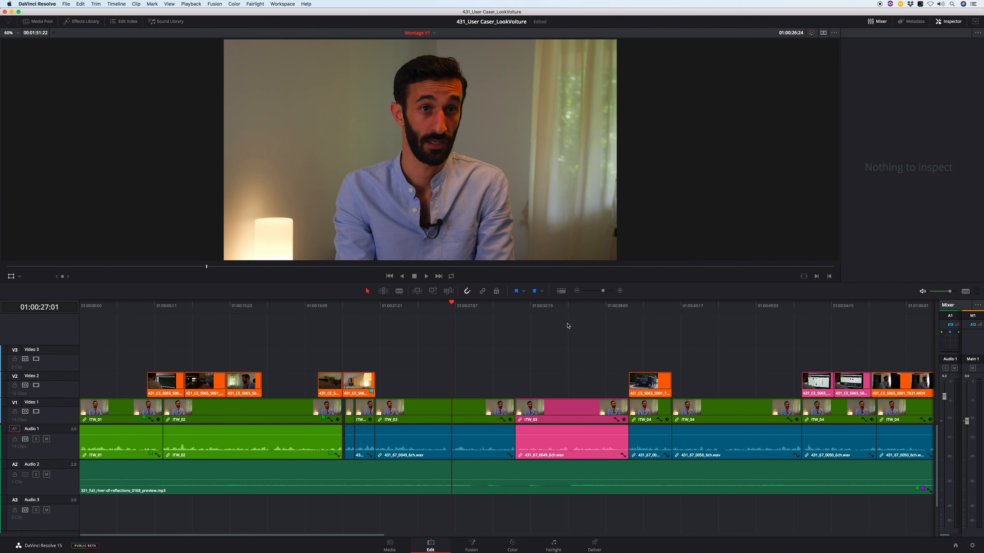
- Set the zoom of the first B-roll clip on Video 2, 431_CE_S065_S001_T006.MOV, to 1.140
click(163, 309)
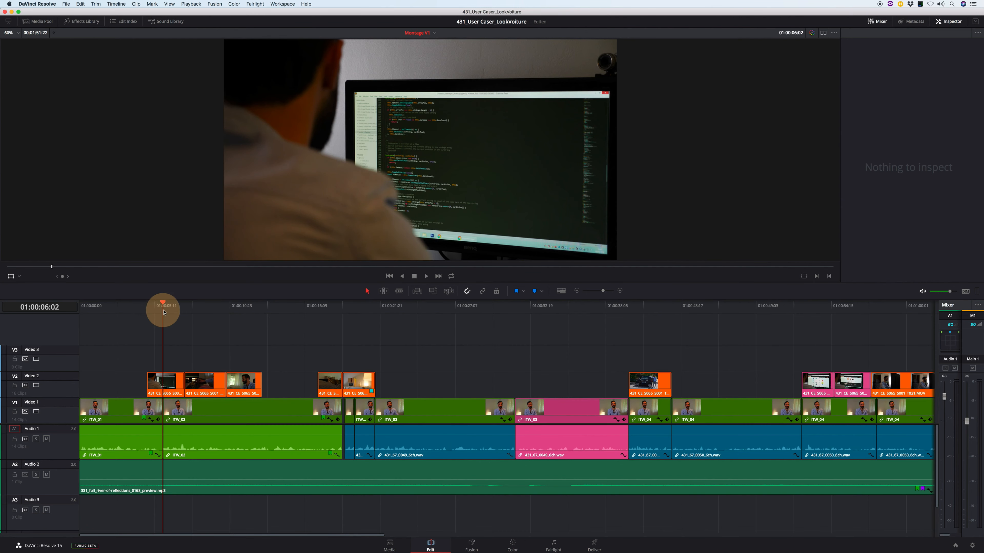
click(155, 381)
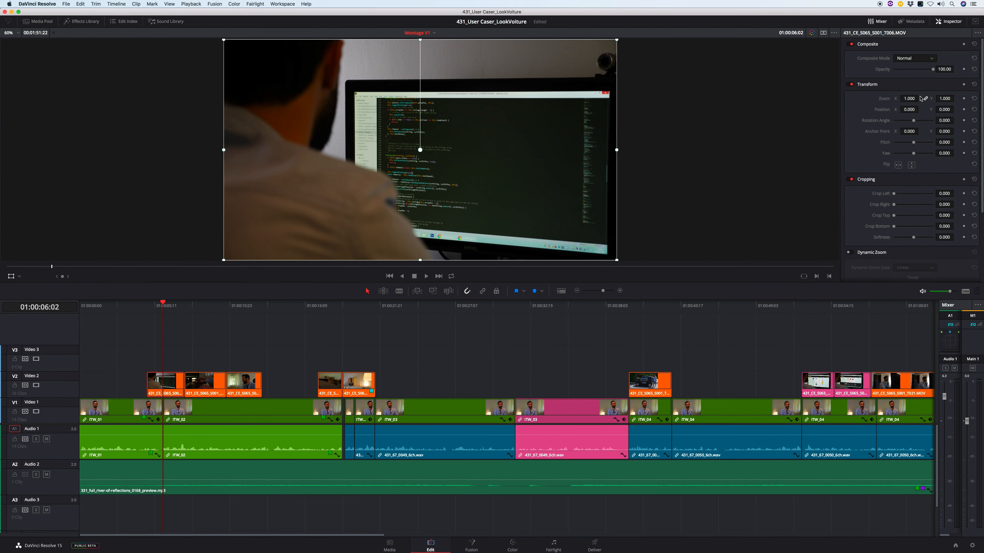
drag(909, 99, 911, 99)
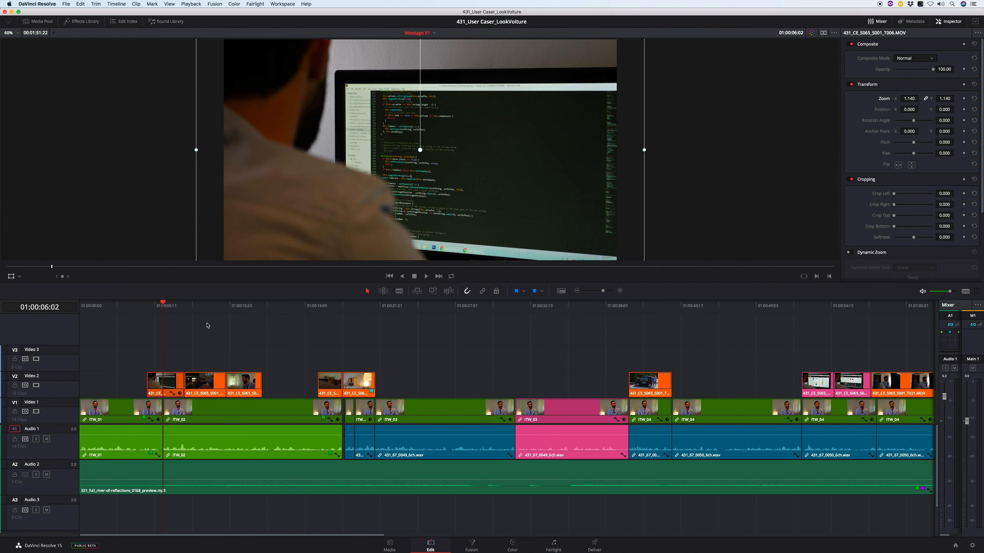
- Reframe the third B-roll clip, 431_CE_S065_S001_T009.MOV, with a zoom of 1.130 and an X position of 60.000
click(183, 307)
drag(184, 308, 200, 309)
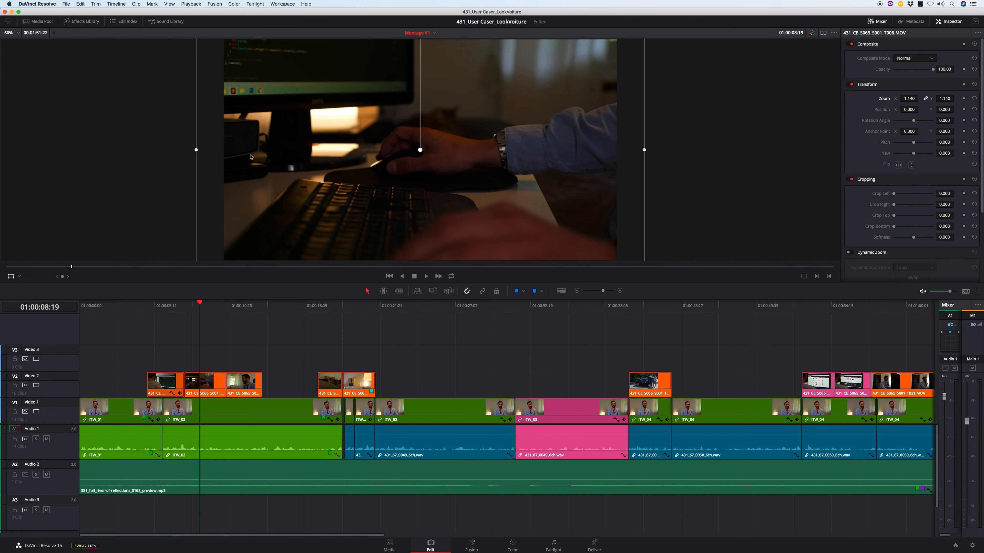
click(241, 309)
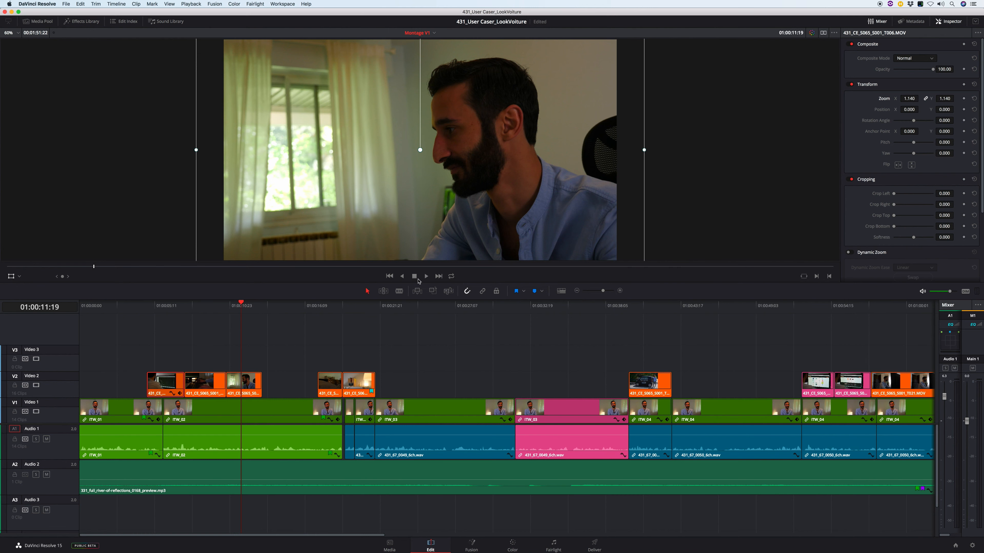
click(254, 383)
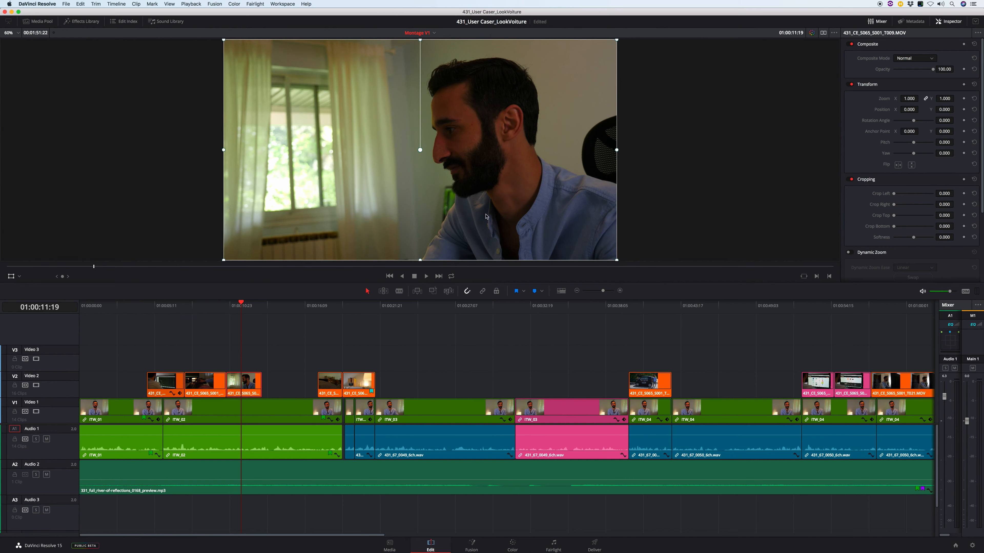
mouse_move(945, 120)
mouse_down()
mouse_move(952, 120)
mouse_move(922, 129)
mouse_move(945, 124)
mouse_up()
mouse_move(909, 99)
mouse_down()
mouse_move(921, 113)
mouse_move(909, 110)
mouse_move(921, 109)
mouse_up()
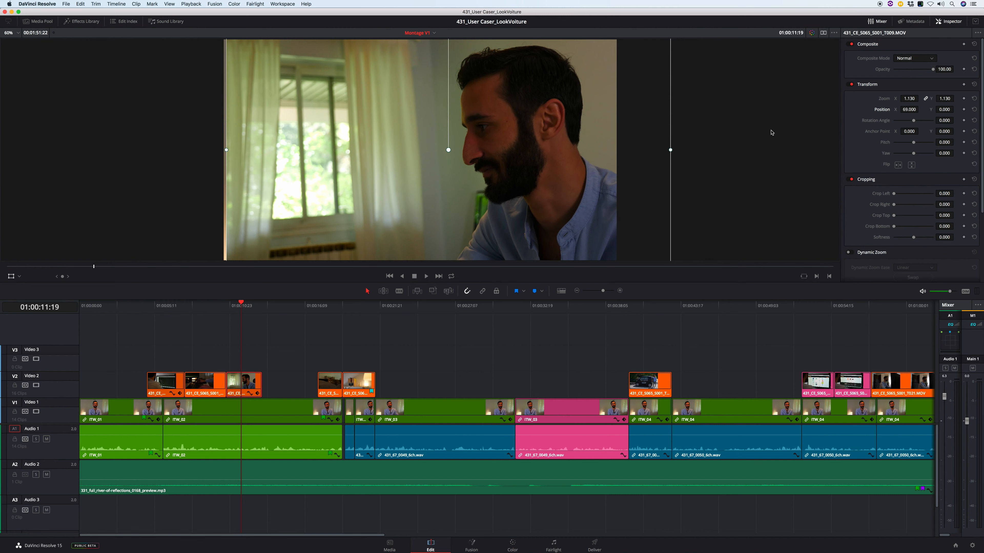
drag(909, 110, 907, 117)
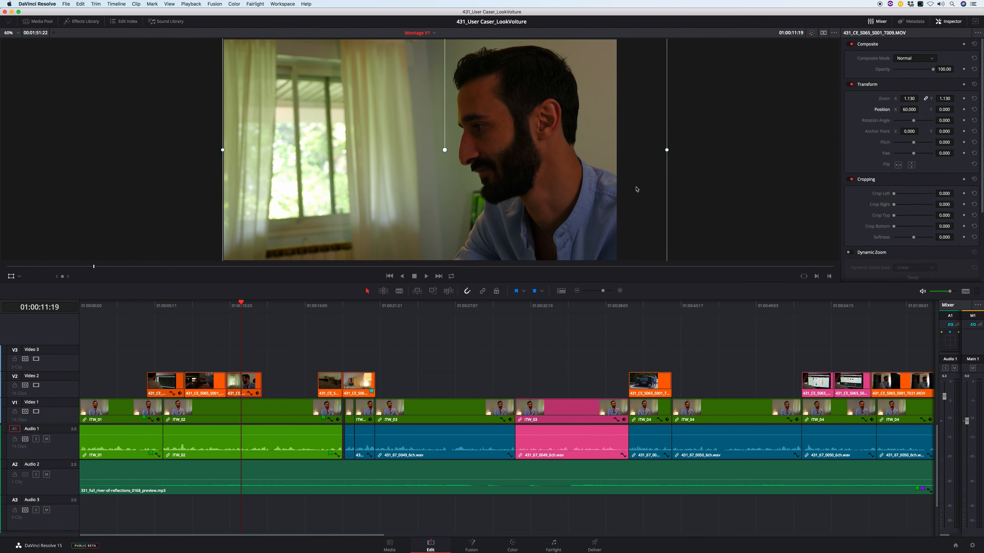
- Try a zoom of 1.180 on the lamp and shelf clip, 431_CE_S065_S001_T016.MOV, and reset it
drag(280, 305, 331, 307)
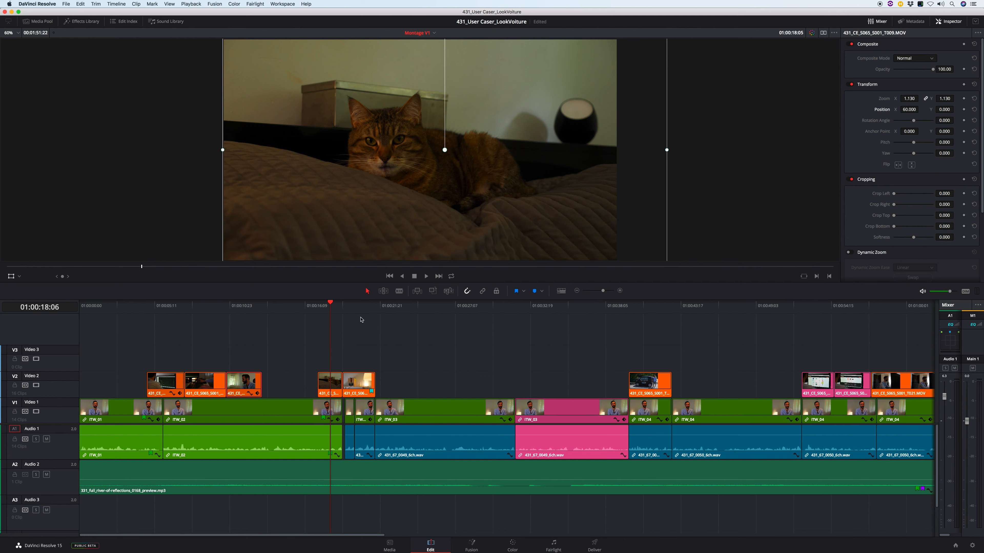
drag(348, 306, 355, 306)
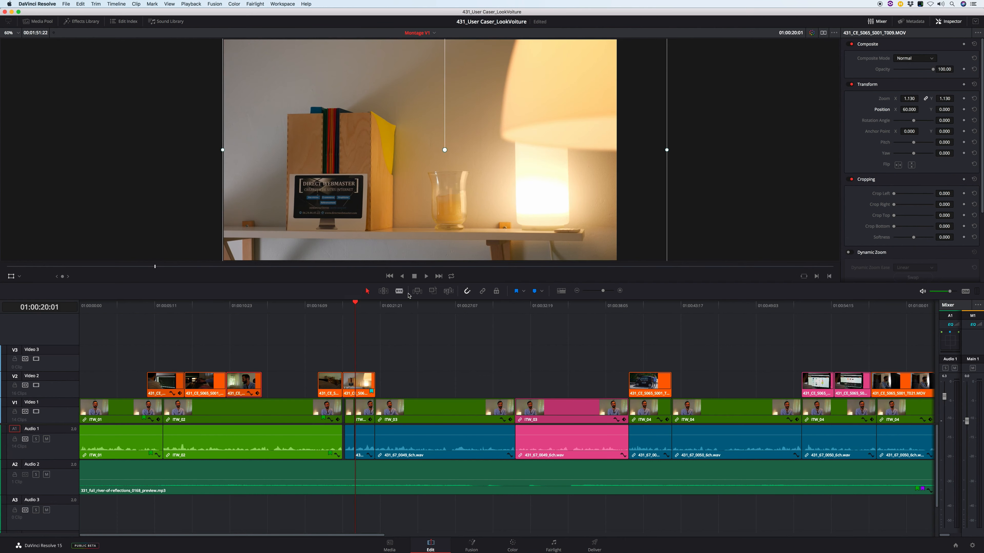
click(360, 382)
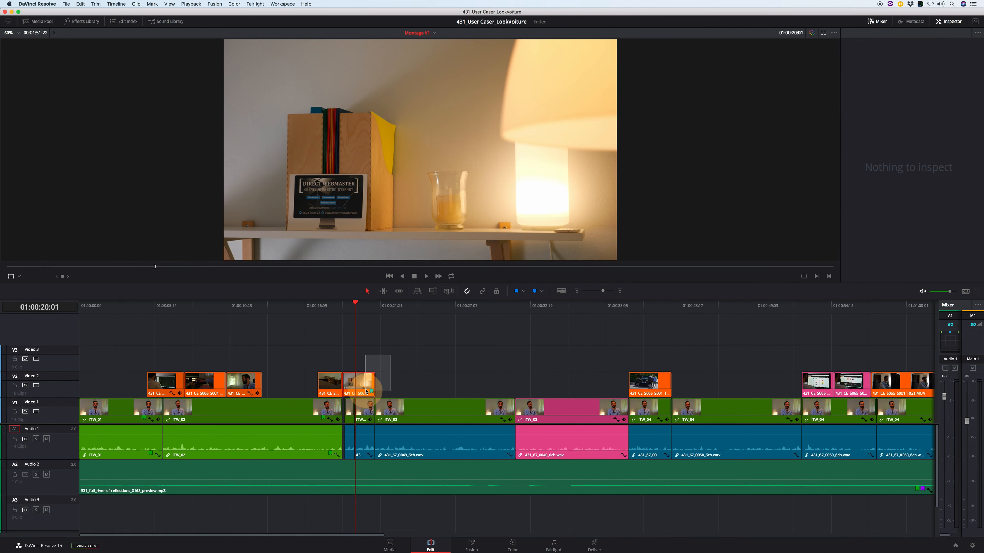
drag(908, 99, 914, 99)
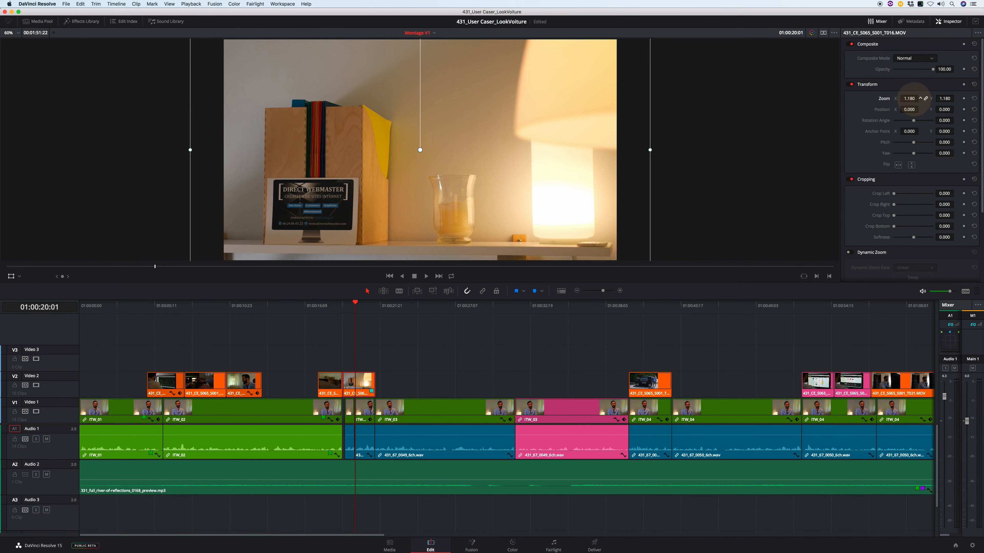
click(973, 99)
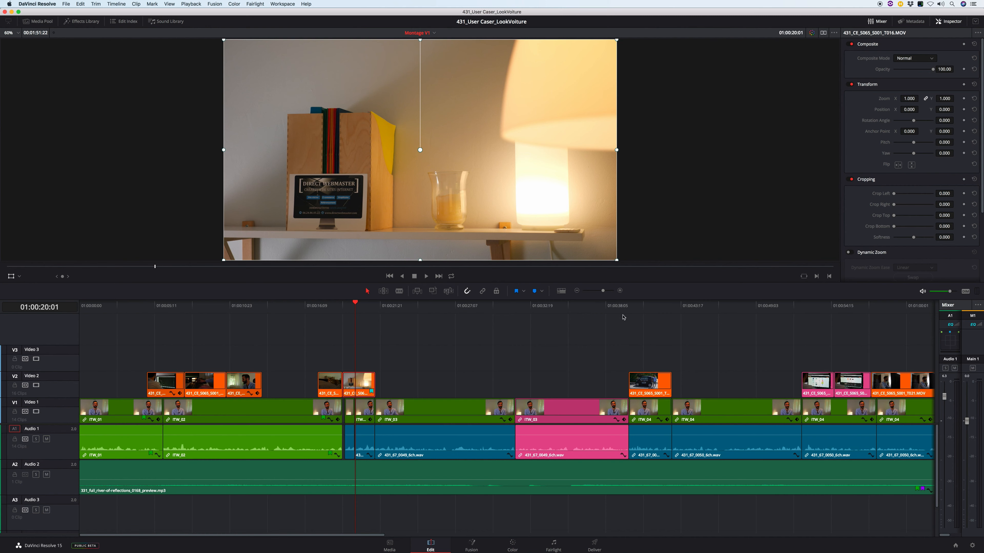
- Straighten the parked-car clip, 431_CE_S065_S001_T029.MOV, with a rotation angle of 1.600 and a zoom of 1.060, and scrub through it
click(642, 306)
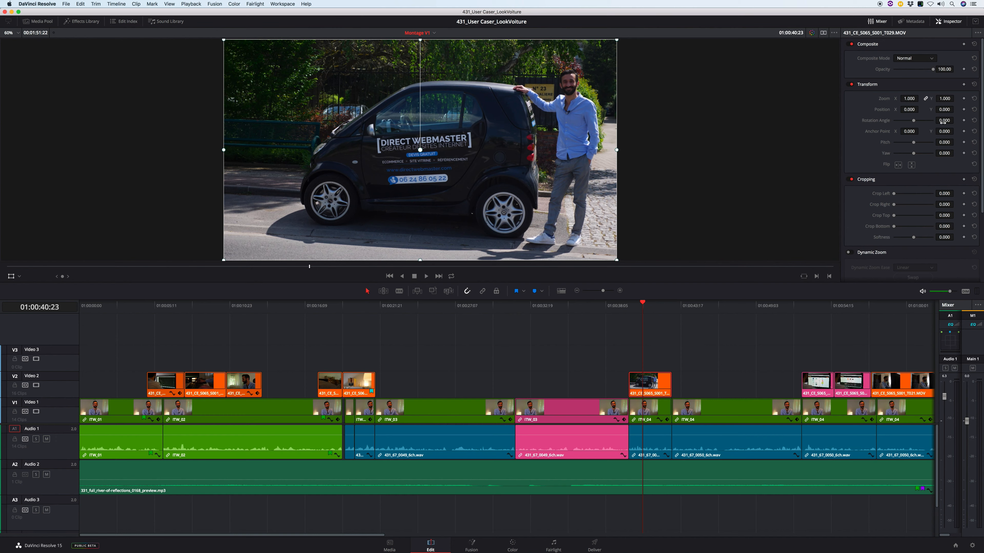
drag(944, 120, 948, 120)
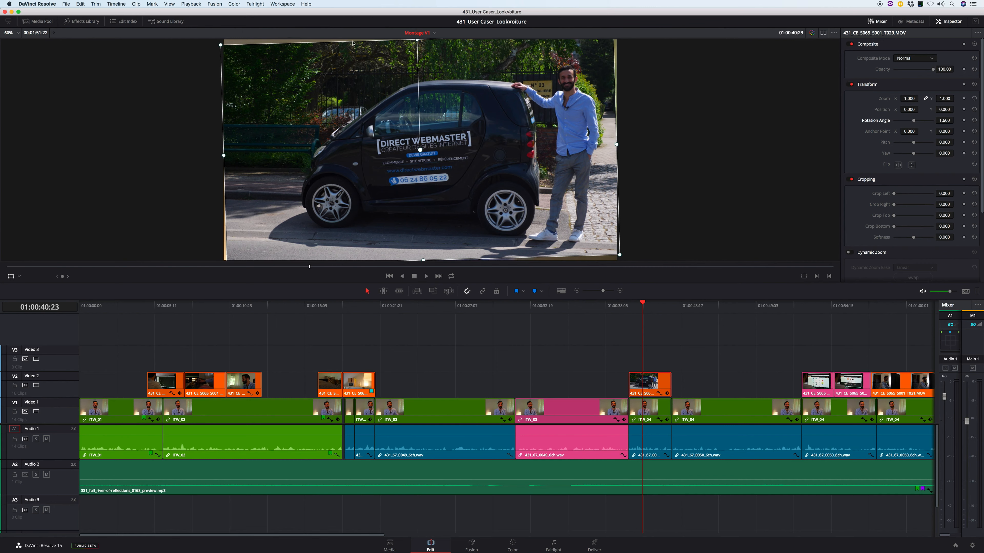
drag(920, 98, 920, 98)
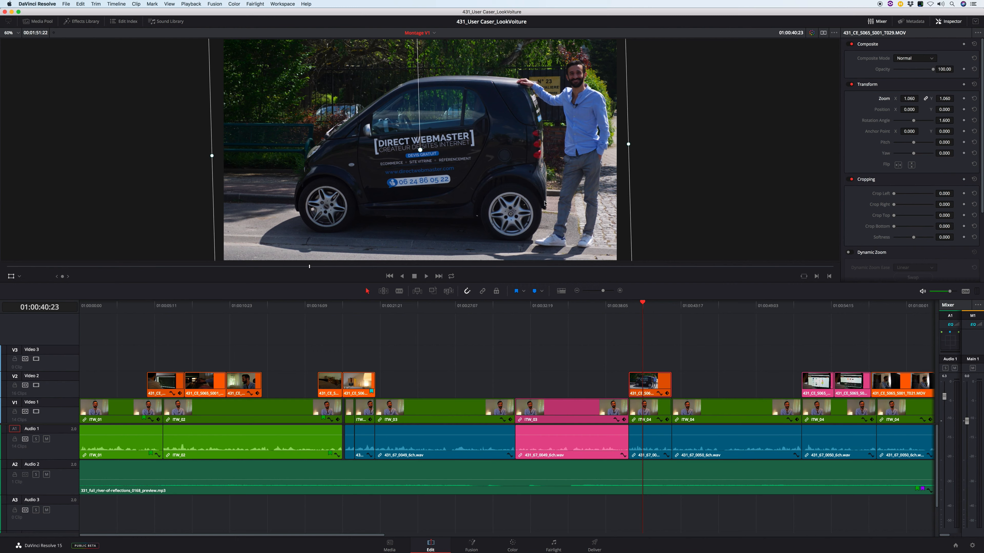
click(643, 304)
drag(648, 307, 665, 313)
- Reframe the first 431_CE_S065_S001_T025.MOV clip with a zoom of 1.110, an X position of 30.000 and a Y position of 11.000
drag(816, 315, 814, 314)
click(805, 381)
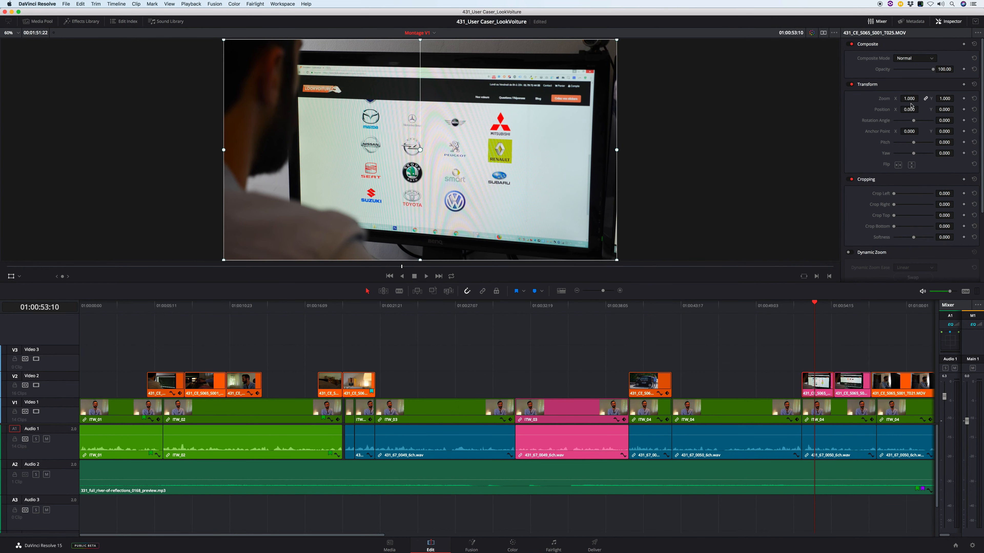
drag(909, 98, 955, 110)
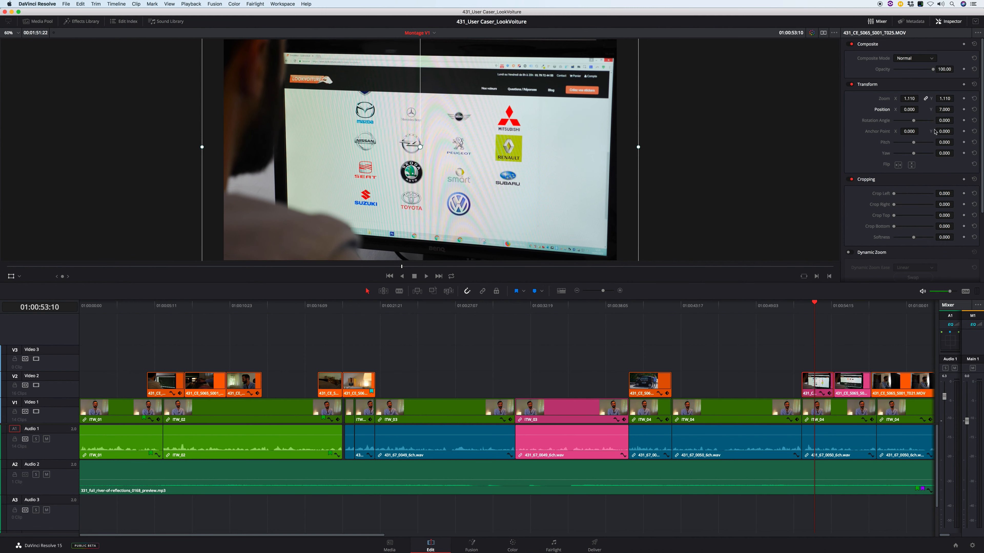
drag(946, 109, 955, 110)
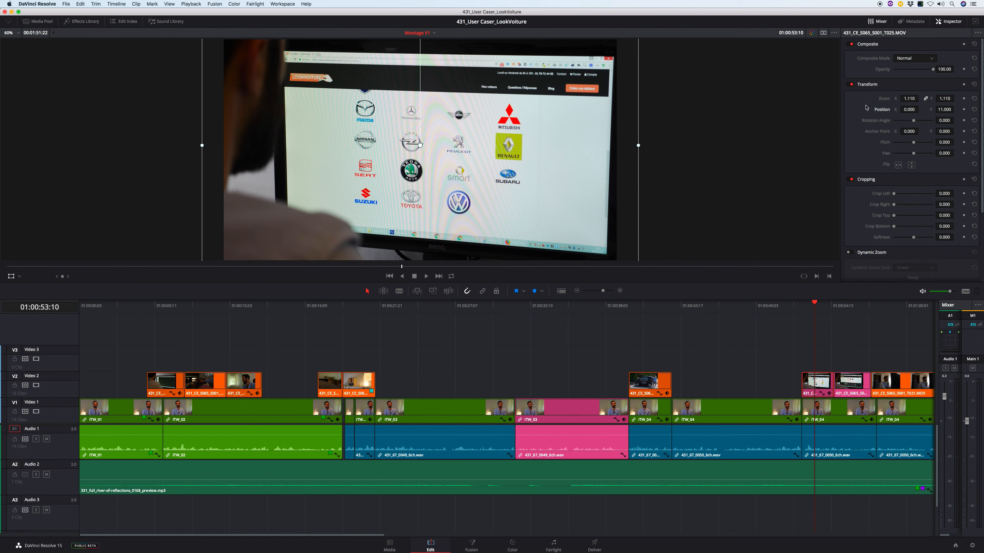
drag(902, 110, 915, 110)
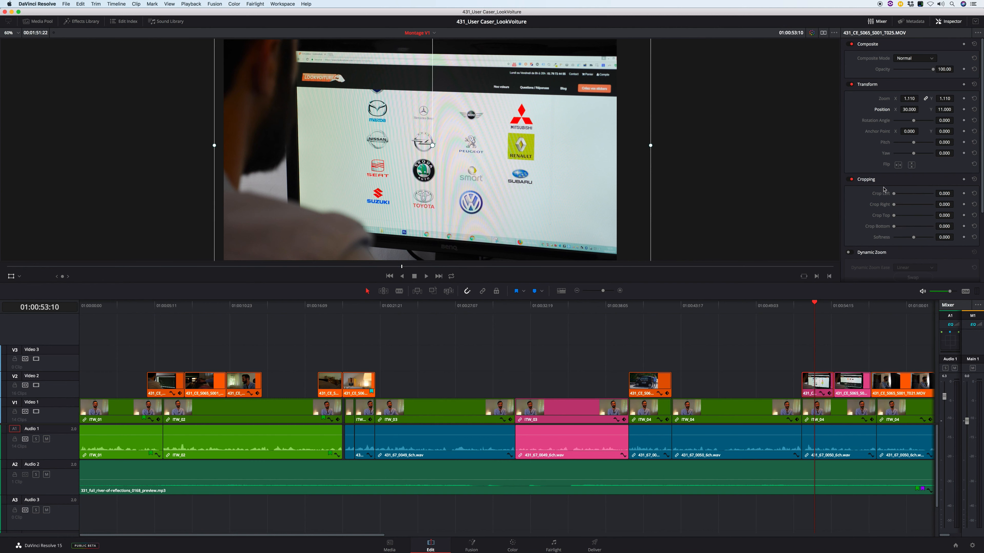
- Copy all video attributes of the reframed T025 clip onto the adjacent T025 clip and check its framing
key(super+c)
click(852, 387)
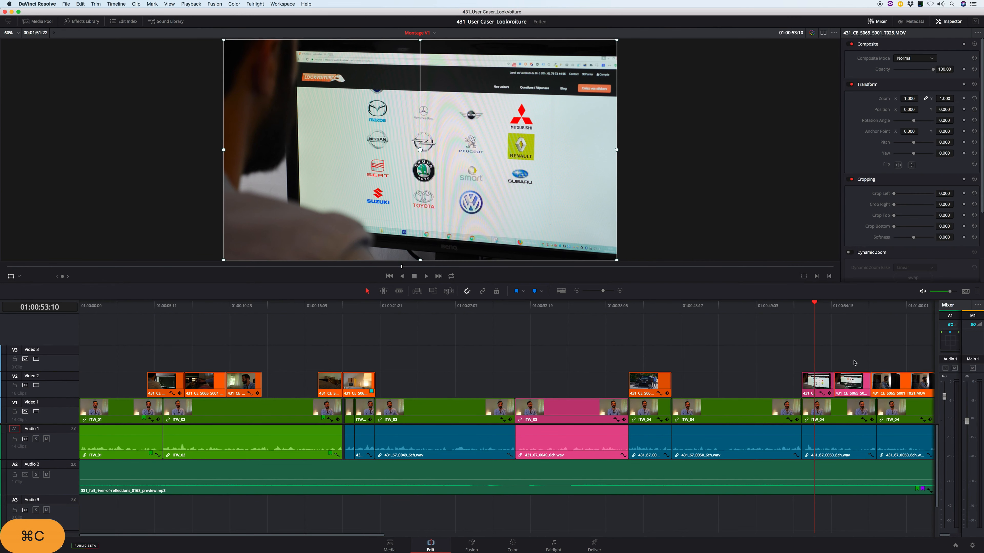
key(alt+v)
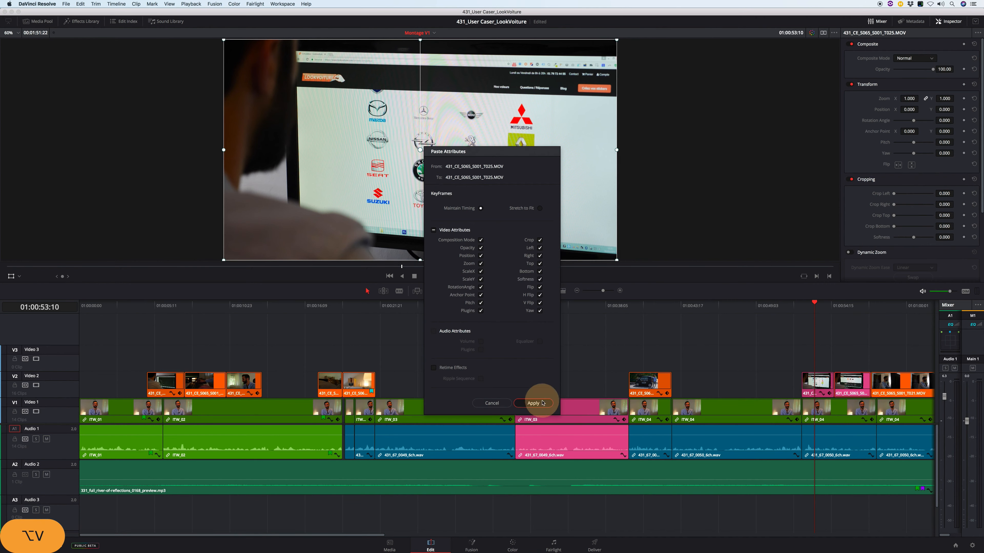
click(533, 403)
drag(814, 309, 835, 315)
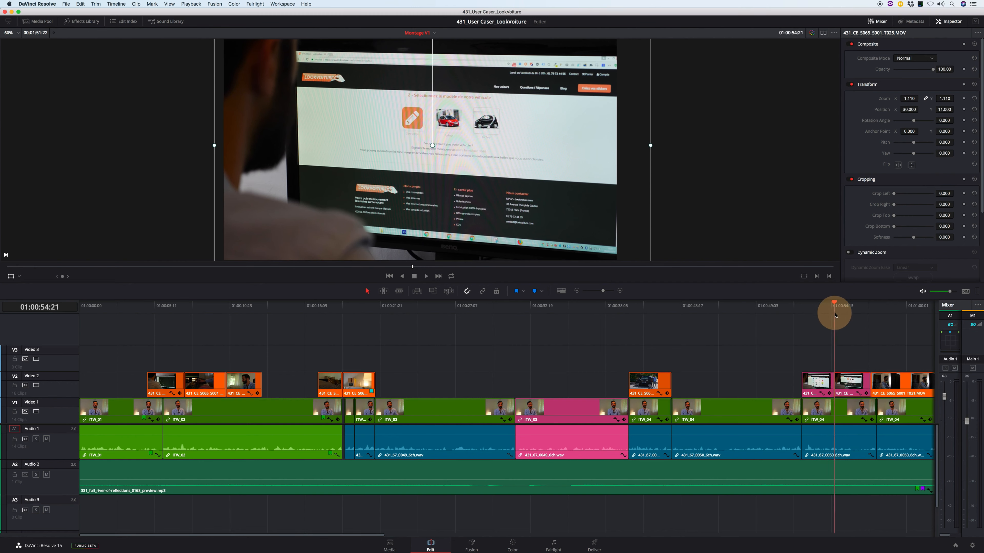
- Set the zoom of 431_CE_S065_S001_T021.MOV, the shot of the man at his desk, to 1.090
click(881, 345)
key(shift+z)
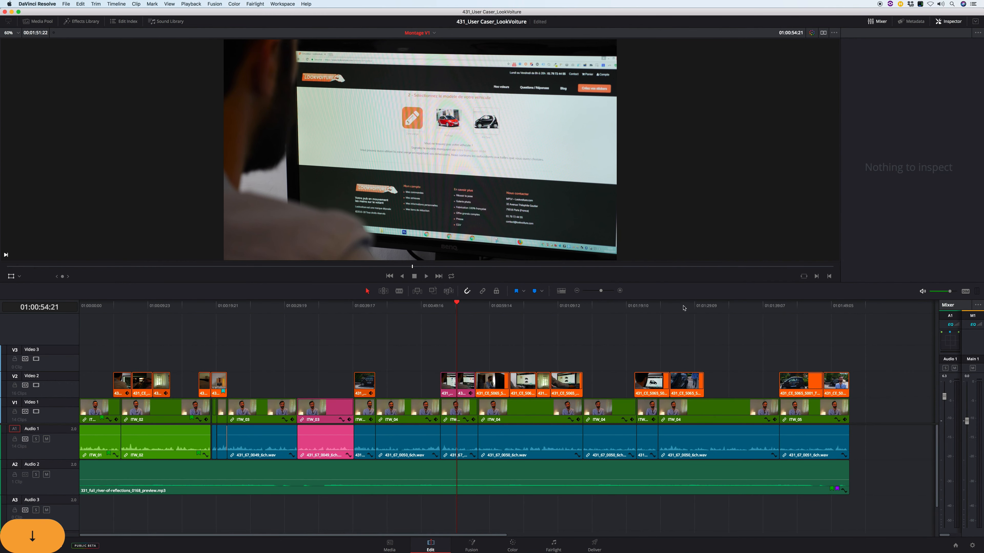
click(519, 308)
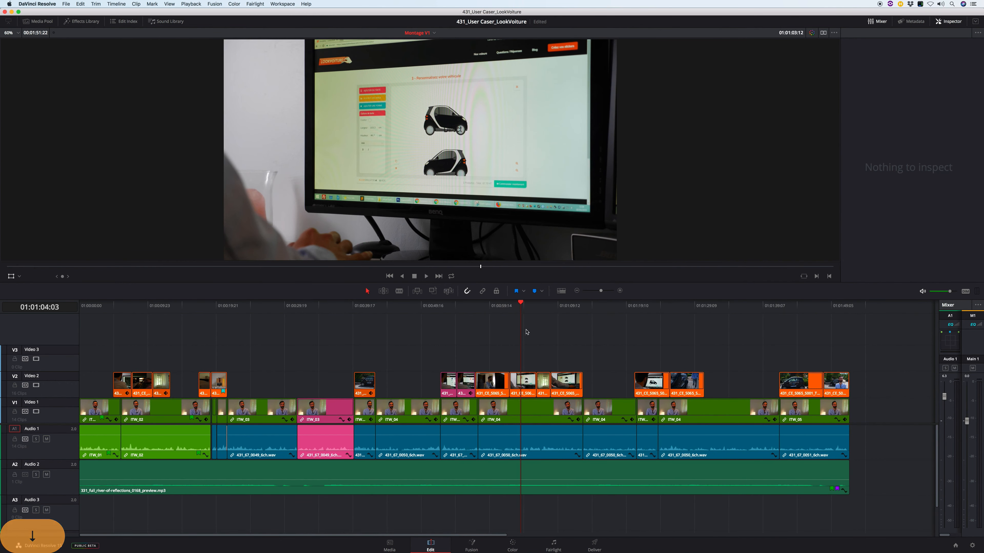
key(shift+z)
click(450, 310)
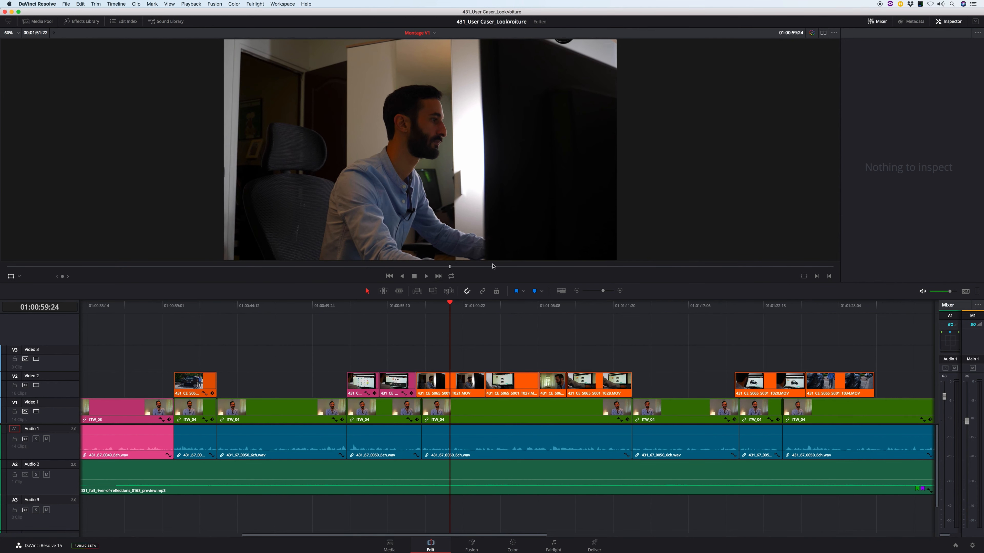
click(434, 382)
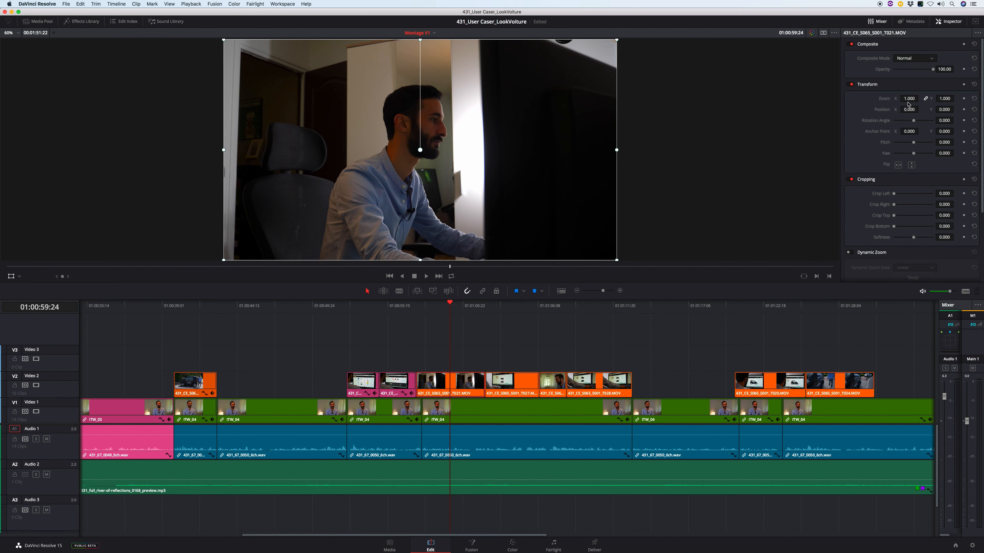
drag(909, 100, 920, 98)
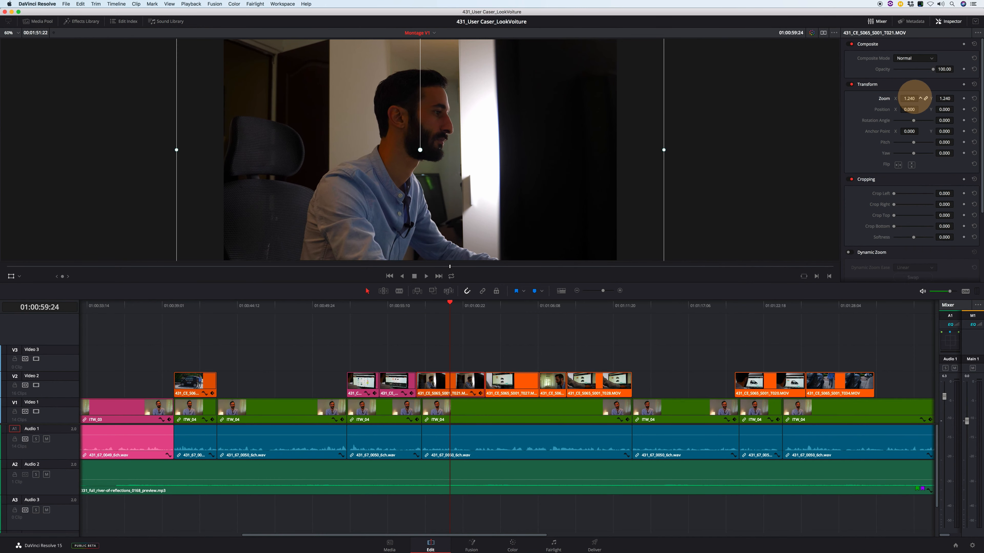
drag(914, 97, 909, 96)
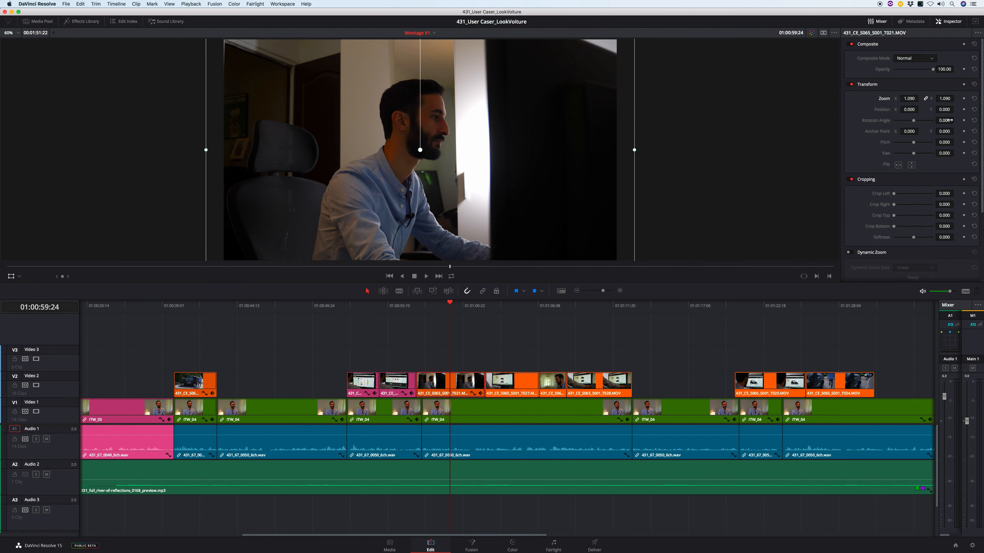
- Try a zoom of 0.930 on the monitor clip, 431_CE_S065_S001_T027.MOV, and reset it
drag(494, 313, 520, 316)
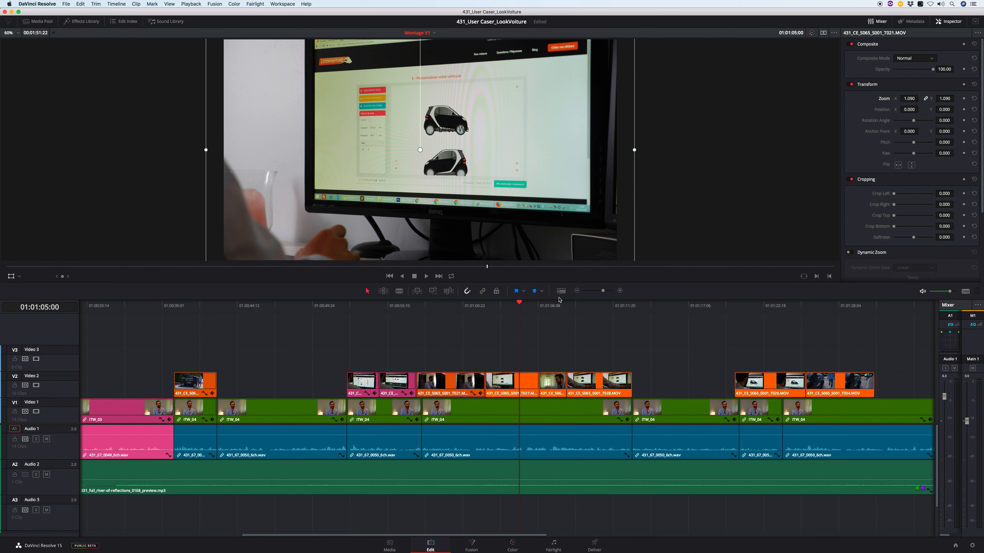
click(519, 359)
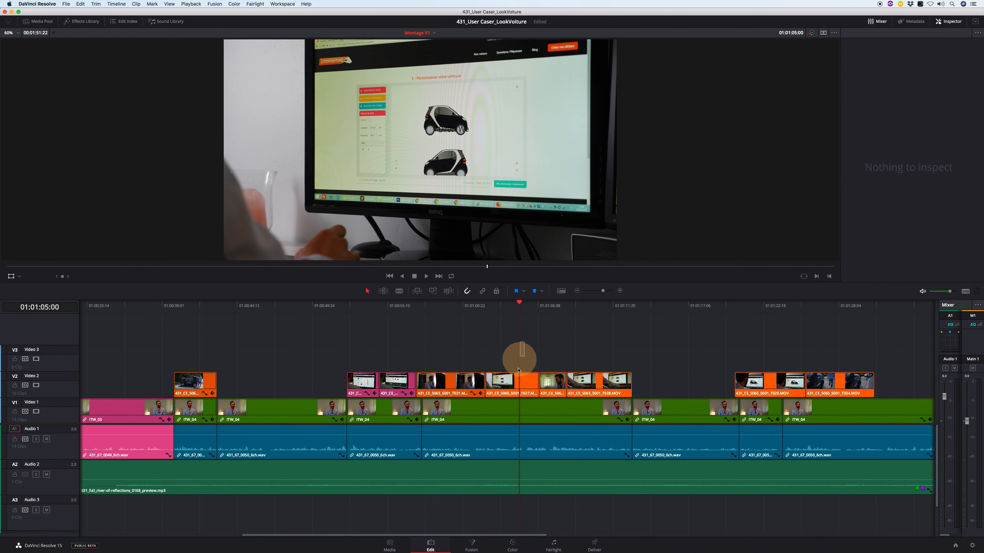
drag(909, 102, 900, 99)
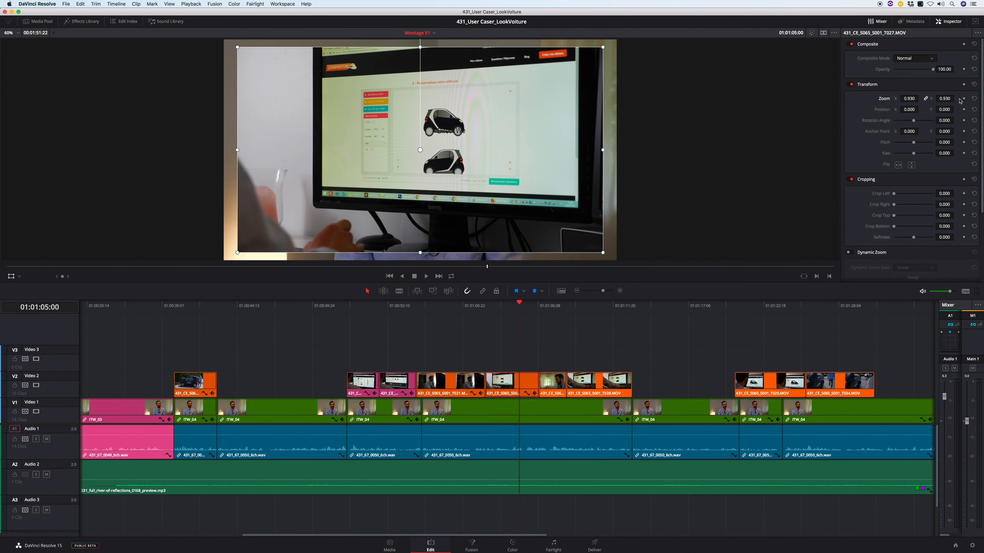
click(974, 99)
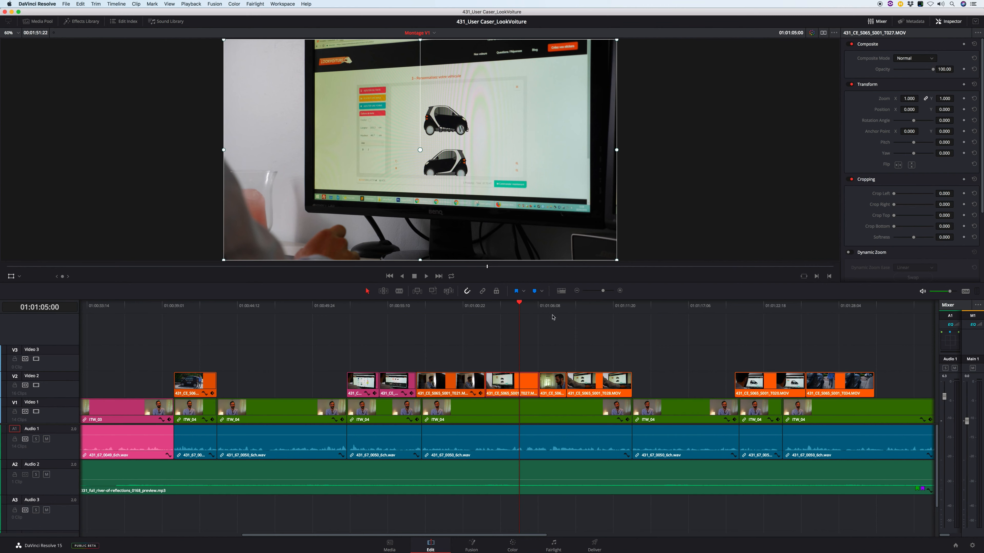
- Try a zoom of 1.160 on 431_CE_S065_S001_T028.MOV and undo it
click(552, 306)
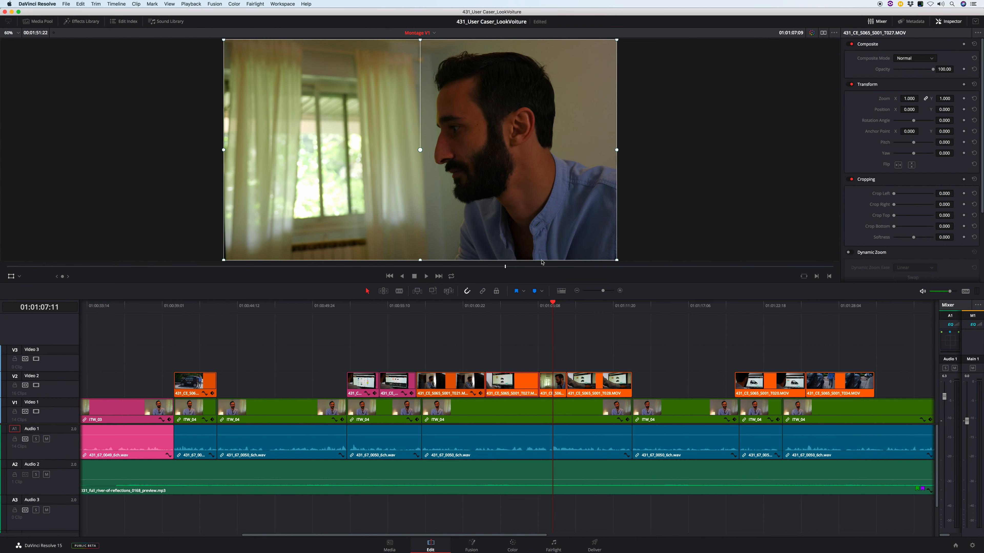
click(593, 309)
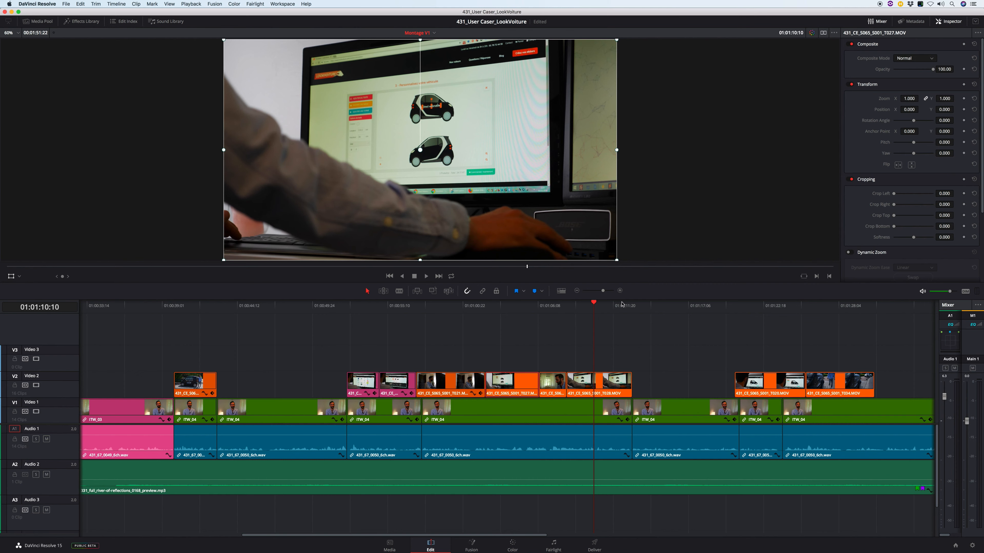
click(614, 384)
drag(911, 100, 921, 100)
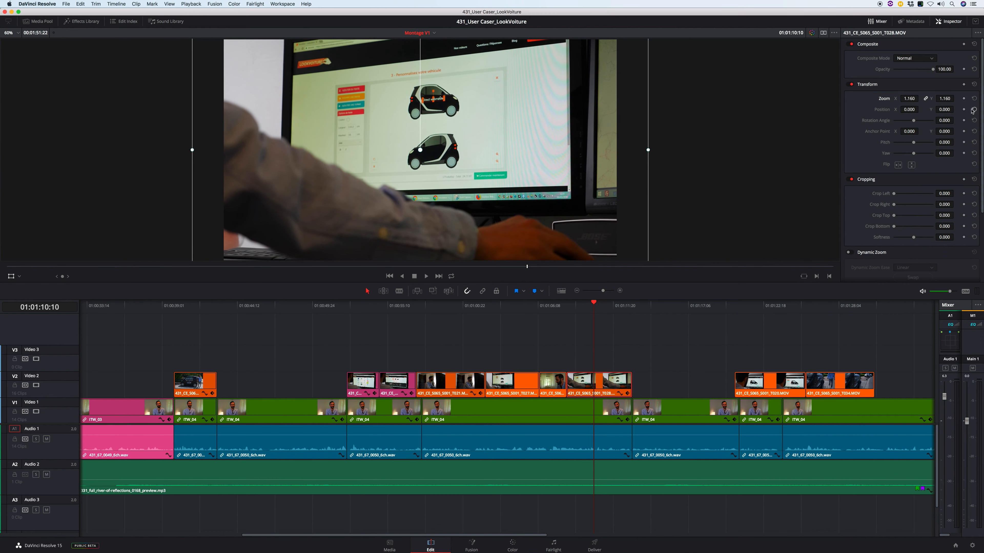
key(super+z)
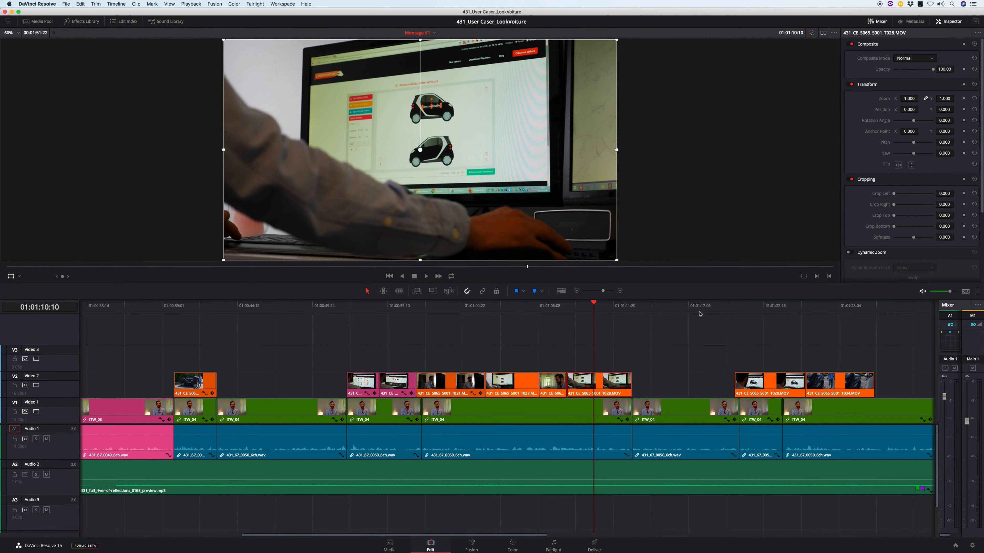
- Reframe 431_CE_S065_S001_T020.MOV with a zoom of 1.150, an X position of -27.000 and a Y position of 23.000
click(758, 313)
drag(734, 358, 756, 393)
mouse_move(910, 98)
mouse_down()
mouse_move(955, 109)
mouse_move(907, 111)
mouse_up()
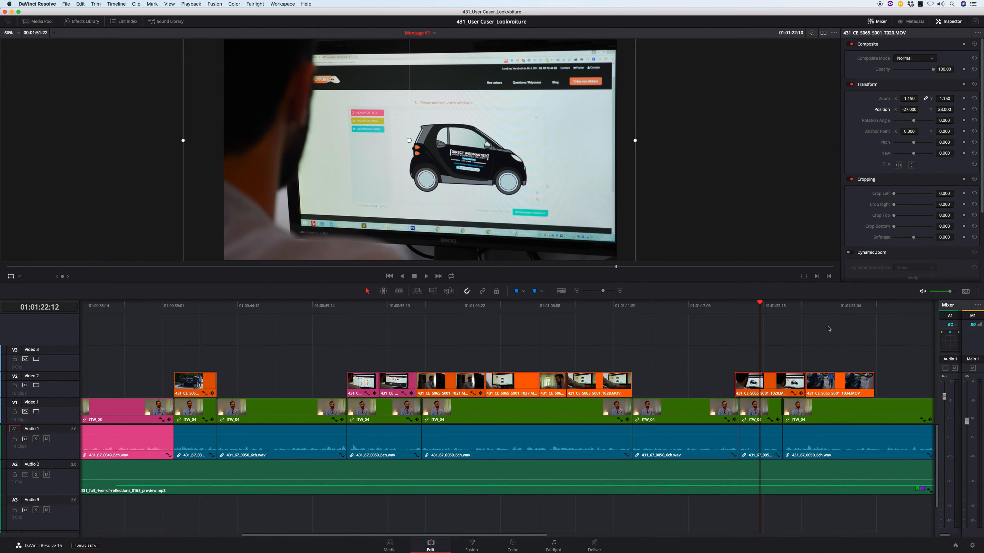
- Examine the remaining B-roll car shots, stepping frame by frame through the first clip above ITW_05 up to 01:01:44:22
click(833, 340)
mouse_move(802, 310)
mouse_down()
mouse_move(841, 307)
mouse_move(814, 317)
mouse_up()
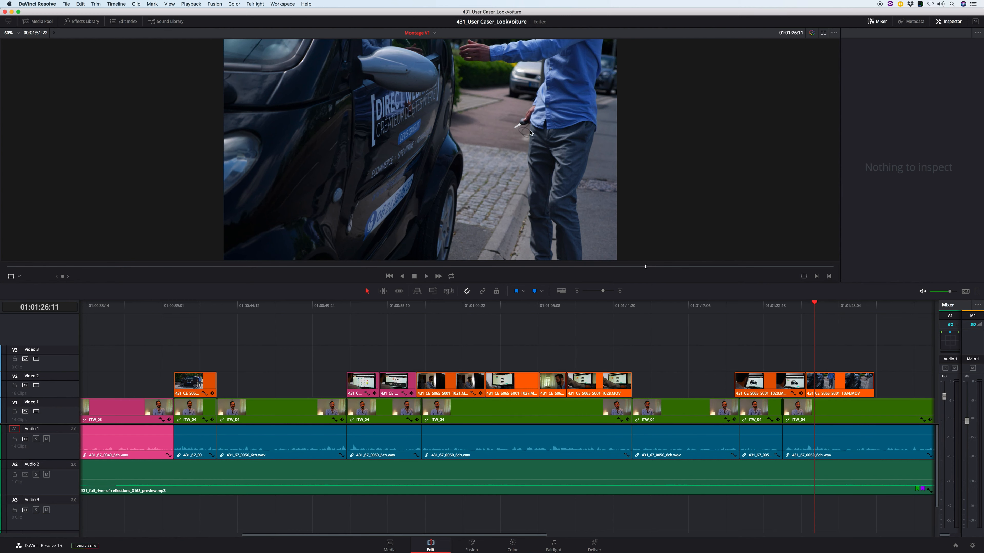
drag(821, 306, 894, 314)
scroll(859, 328, down, 3)
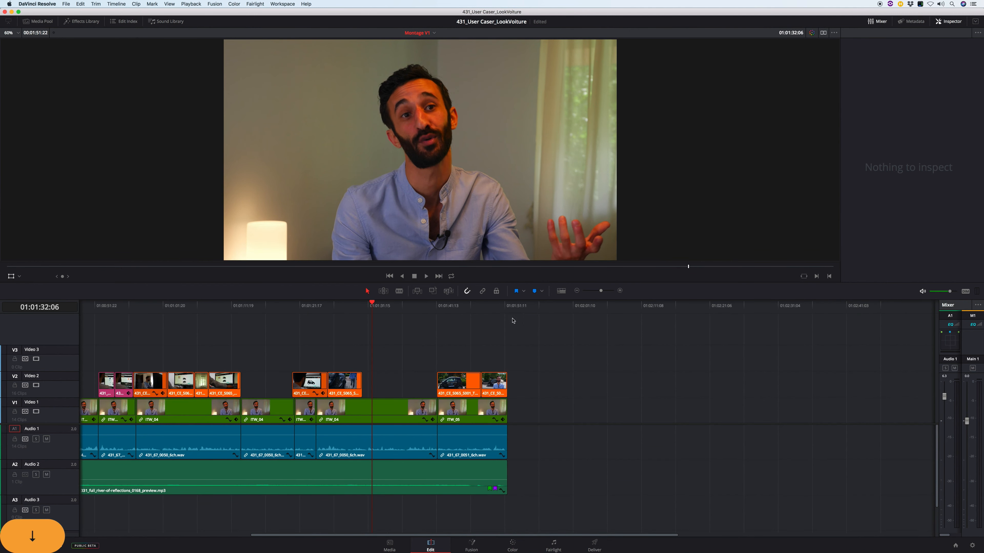
click(449, 311)
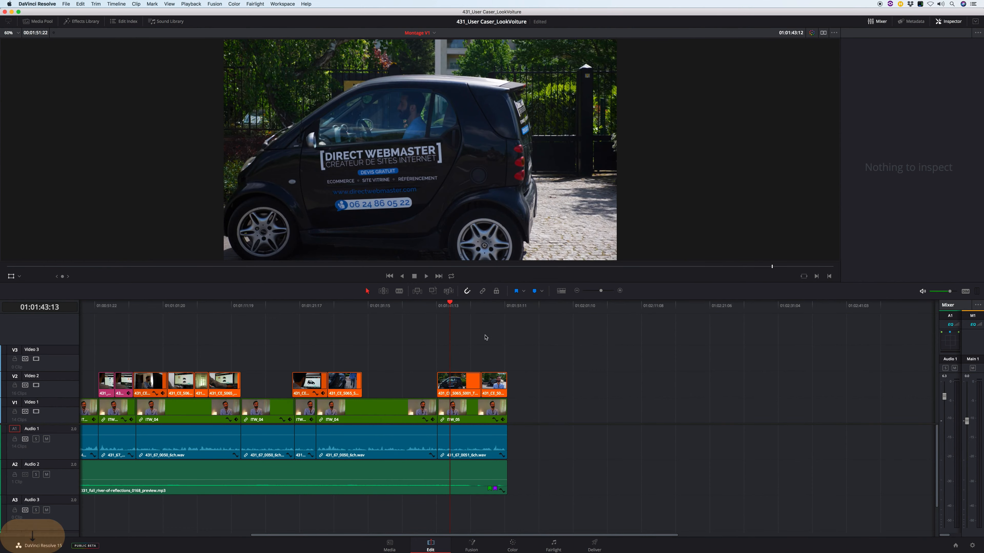
mouse_move(454, 316)
mouse_down()
mouse_move(452, 304)
mouse_move(475, 308)
mouse_move(461, 304)
mouse_up()
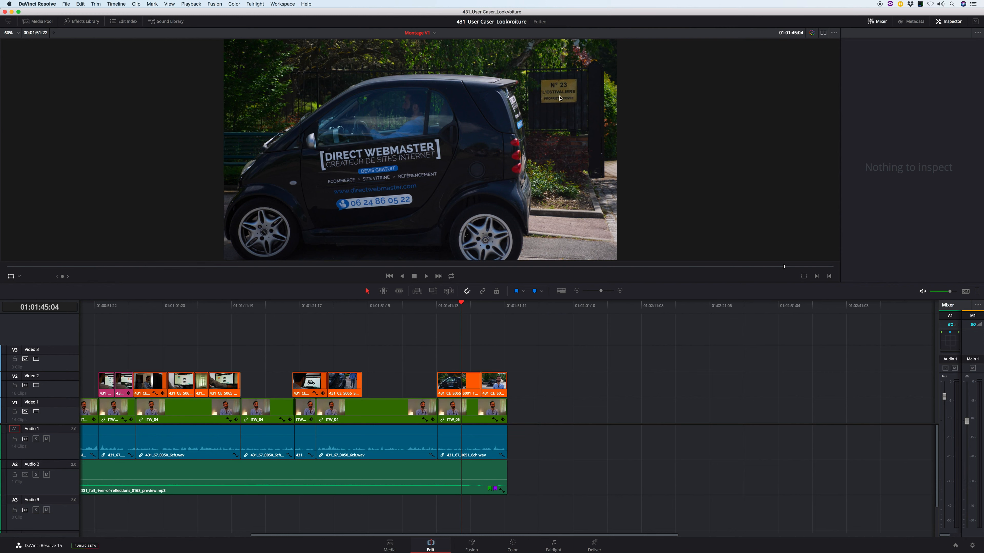
drag(455, 304, 457, 308)
key(Right)
key(Right)
key(Right)
key(Right)
key(Right)
key(Right)
key(Right)
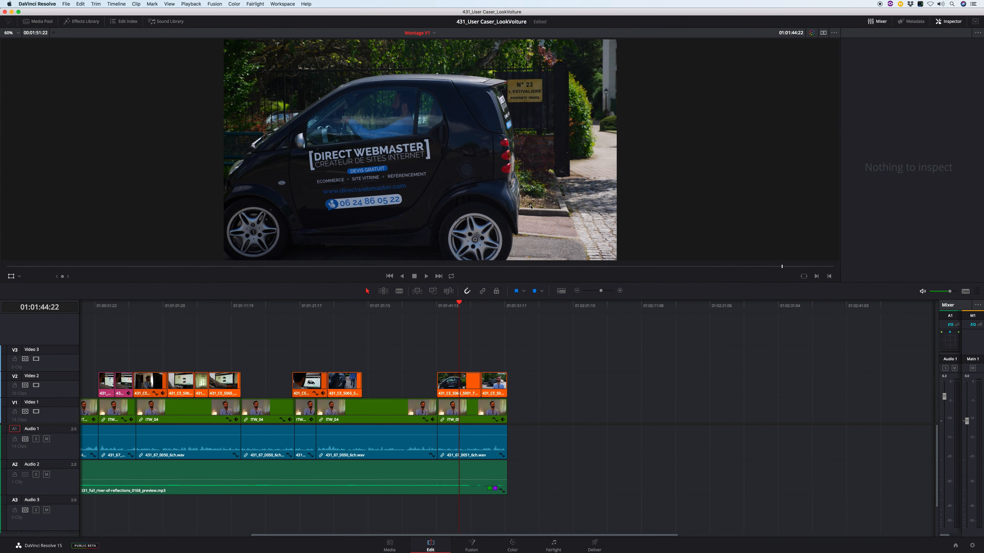
- Reframe the last B-roll clip, 431_CE_S065_S001_T032.MOV, with a zoom of 1.040 and a rotation angle of 0.800, comparing it with the untransformed framing
drag(476, 310, 488, 312)
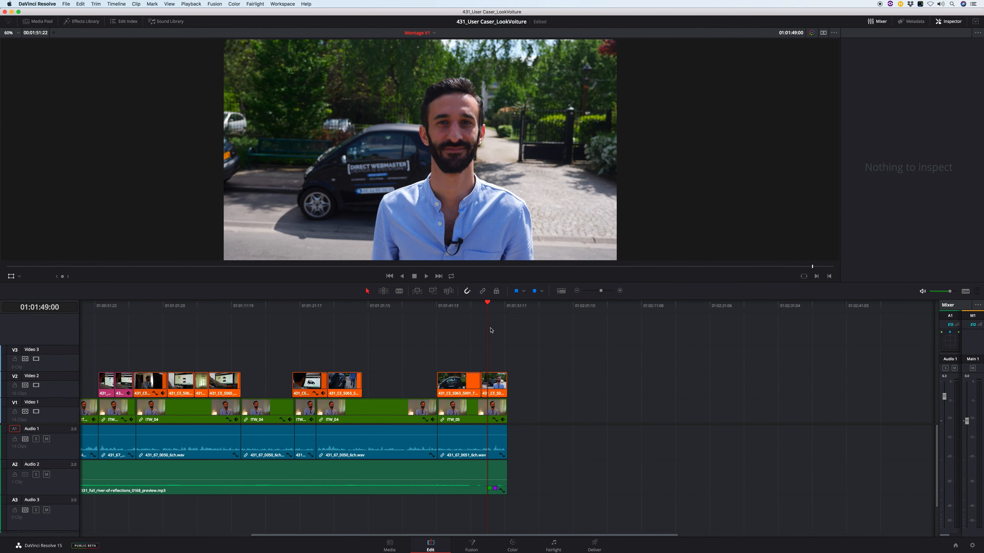
click(496, 382)
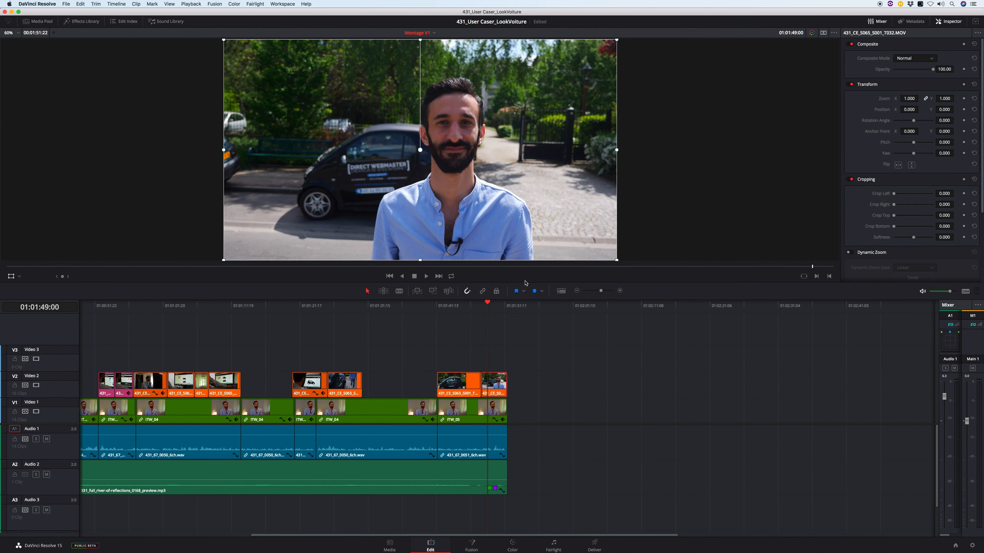
drag(909, 99, 956, 120)
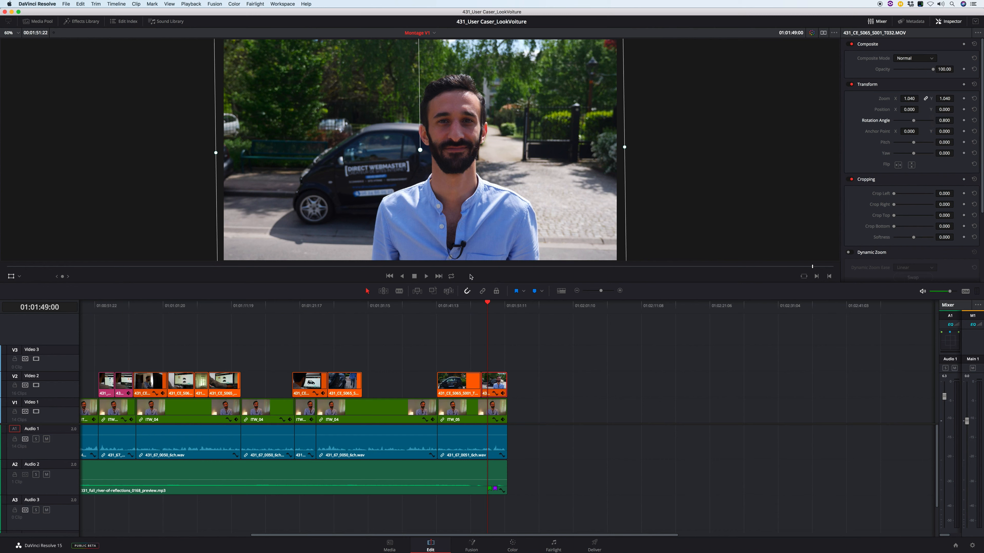
click(851, 84)
click(851, 84)
click(593, 459)
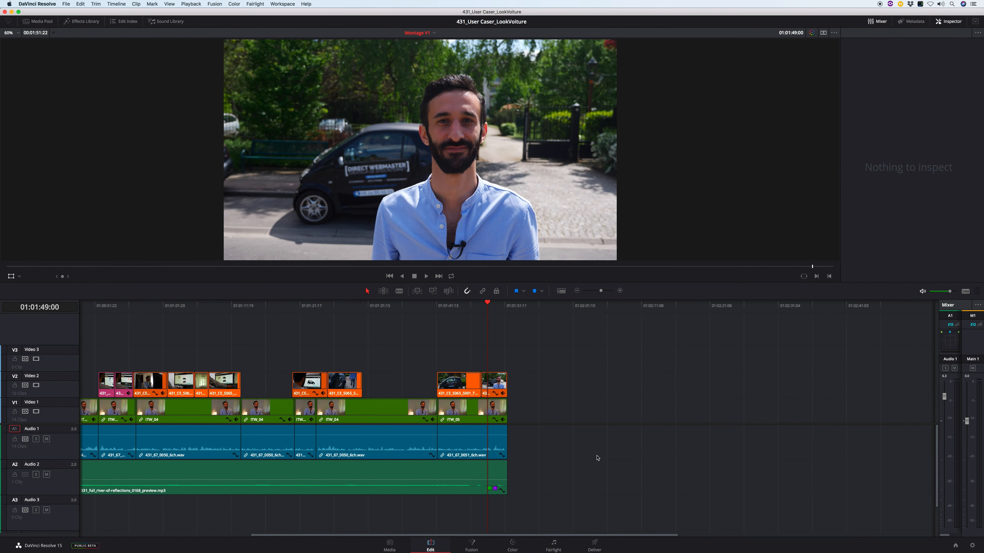
key(shift+z)
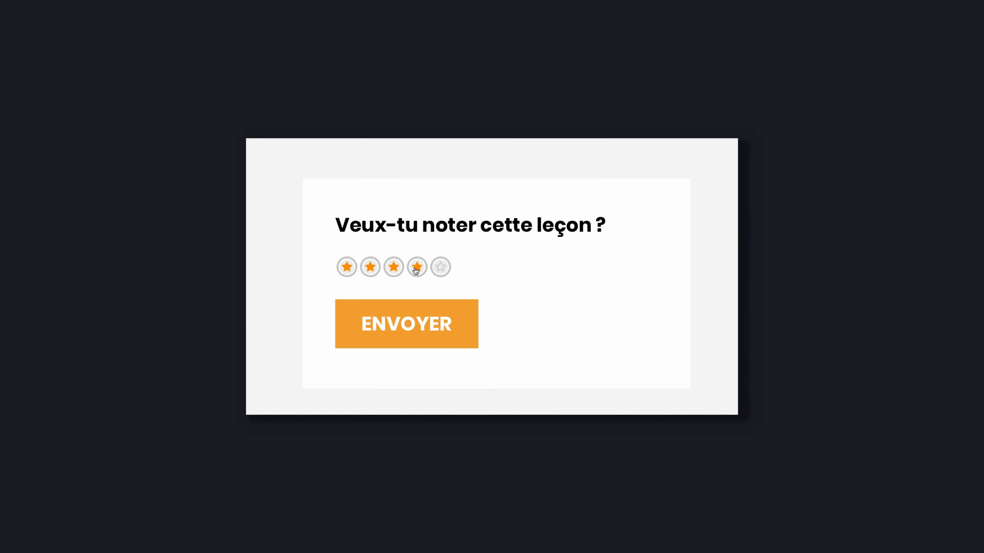
click(440, 267)
click(426, 315)
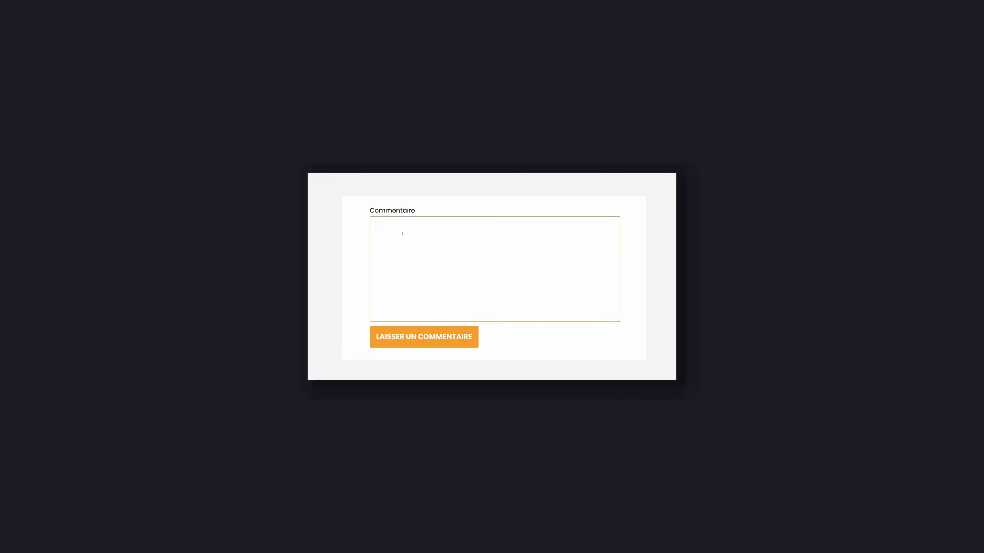
text(Donner ton avis et résumer ce que tu as compris est un super moyen pour retenir les informations i)
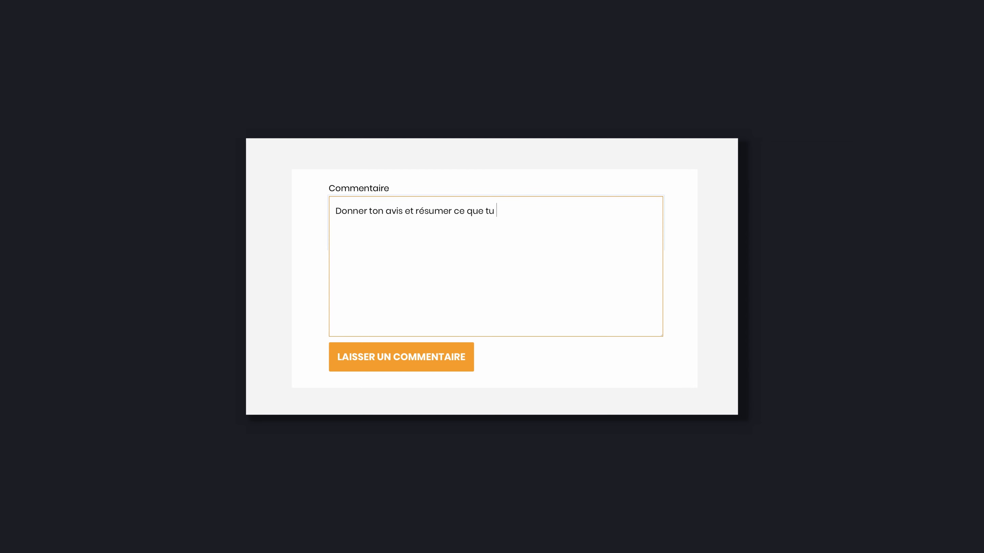
text(mportantes.)
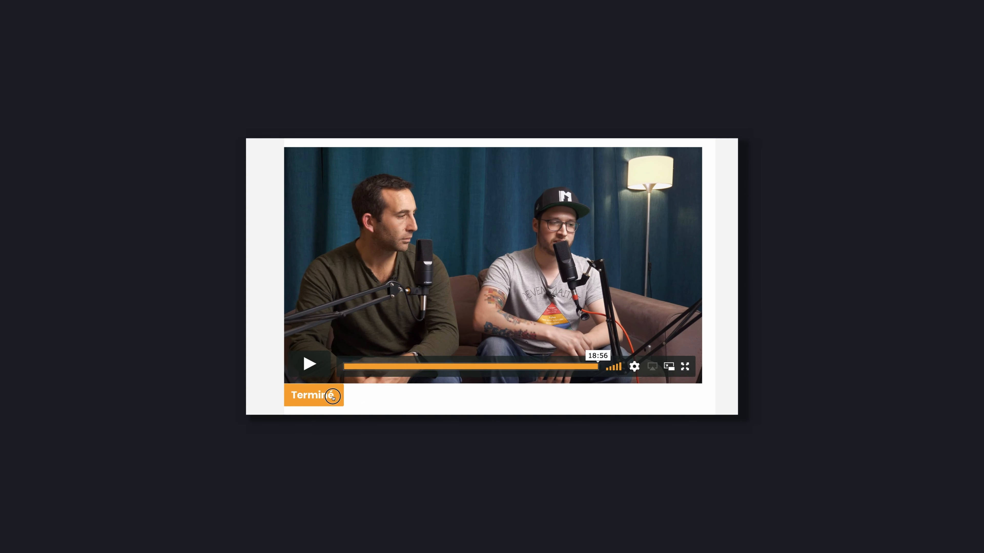
click(332, 403)
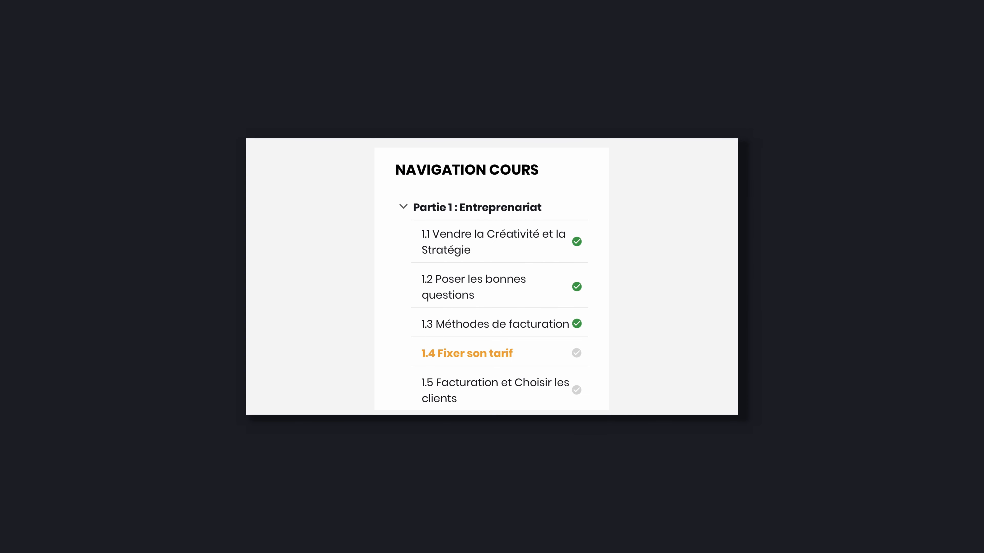